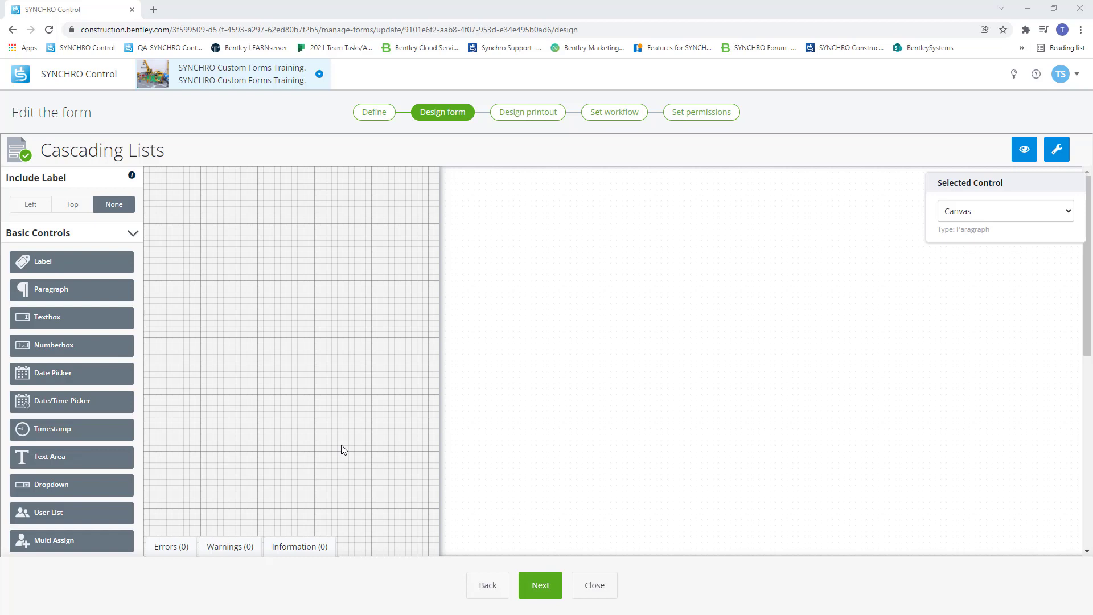
# Step: Place two Cascading List controls side by side along the top of the form canvas
pyautogui.scroll(-5, 99, 357)
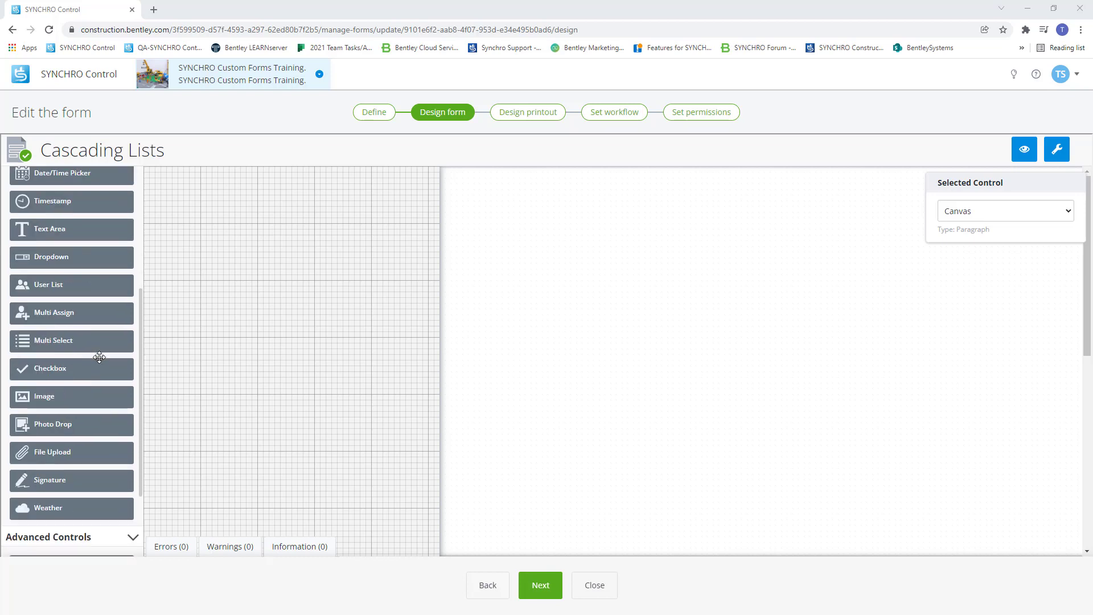
pyautogui.scroll(-1, 99, 358)
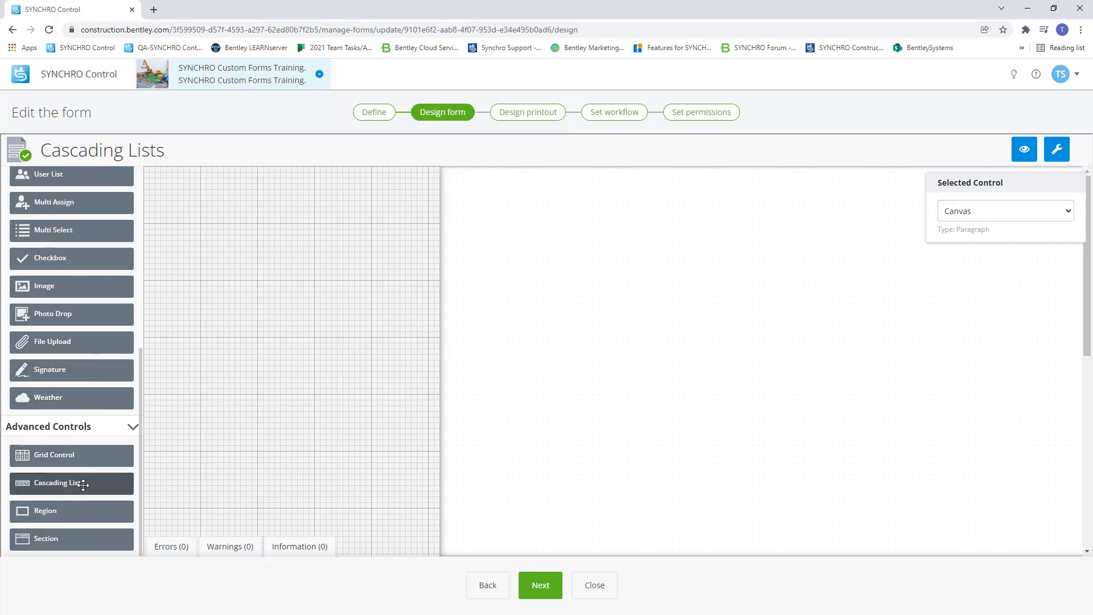
pyautogui.moveTo(80, 484); pyautogui.dragTo(195, 212)
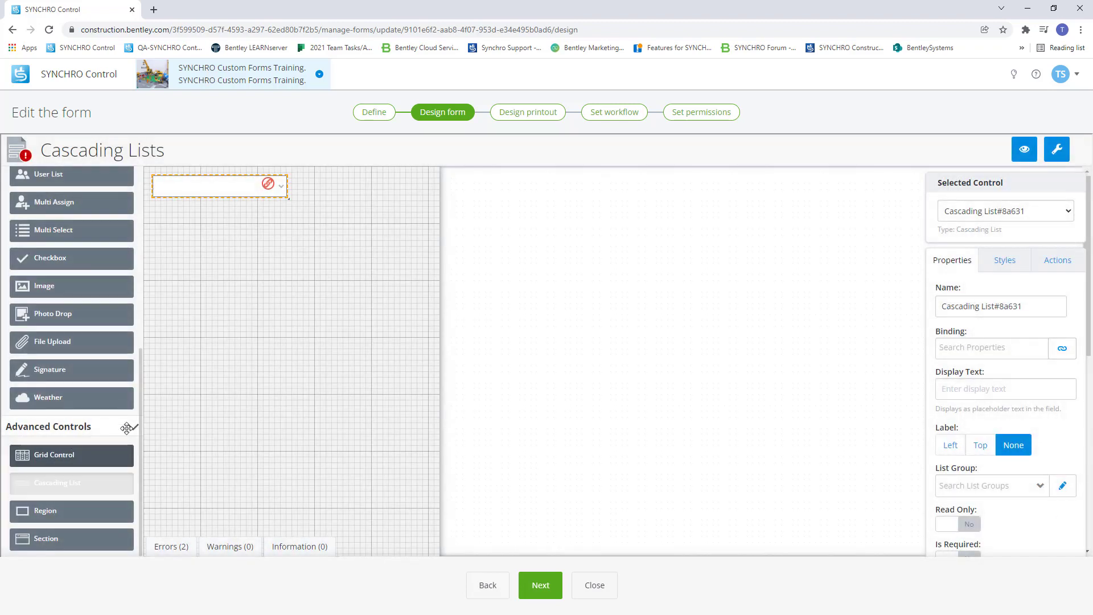
pyautogui.moveTo(126, 428); pyautogui.dragTo(320, 189)
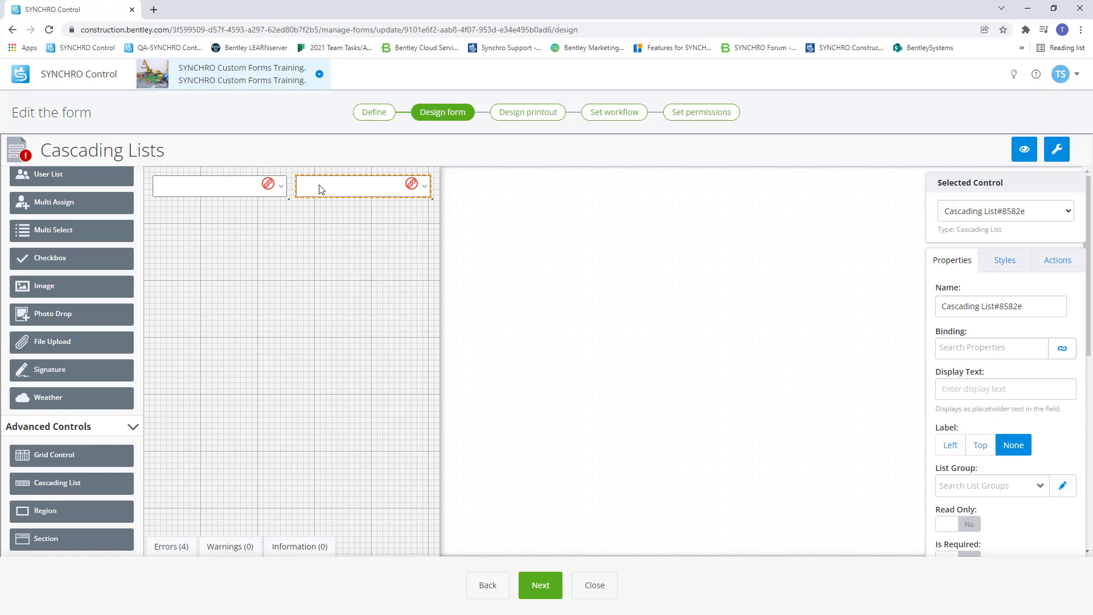
# Step: Download the sample Excel file from the second cascading list's list group editor and open it in Excel
pyautogui.click(998, 489)
pyautogui.click(1040, 487)
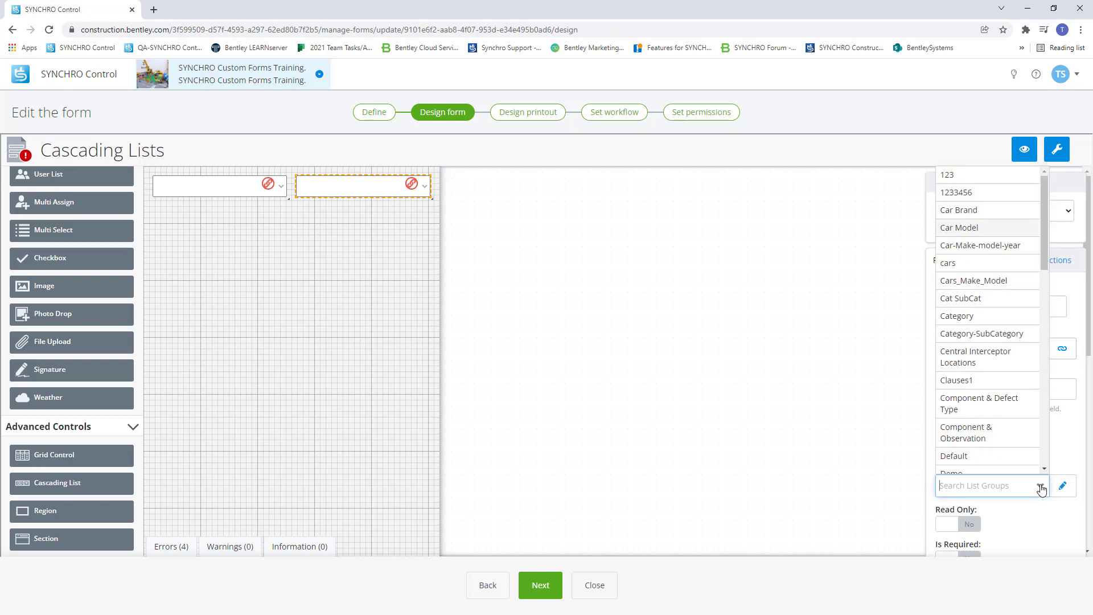
pyautogui.scroll(-7, 1005, 393)
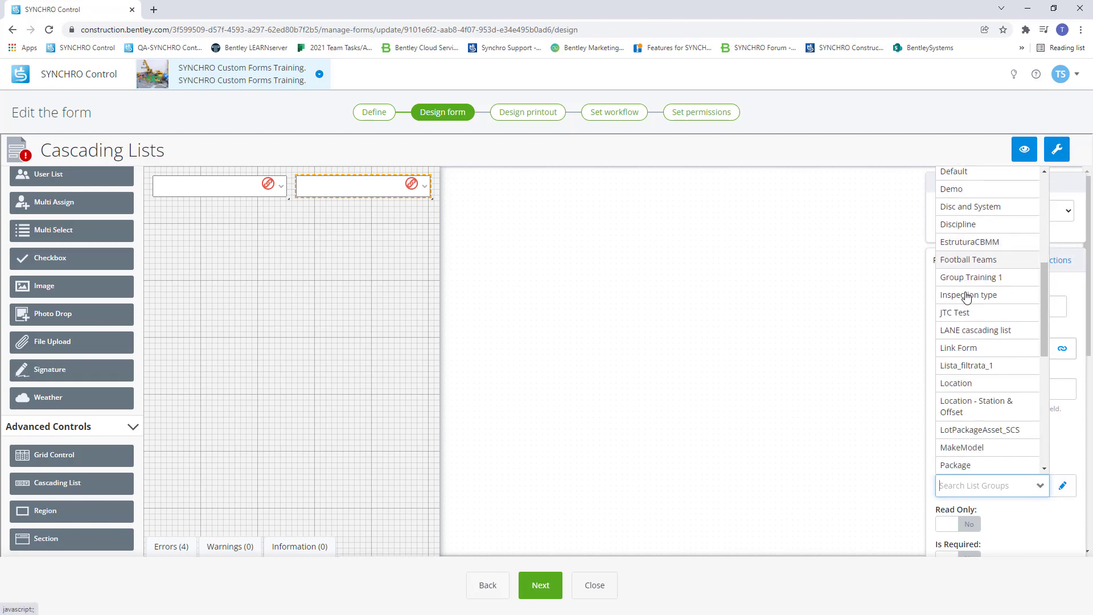
pyautogui.click(1064, 488)
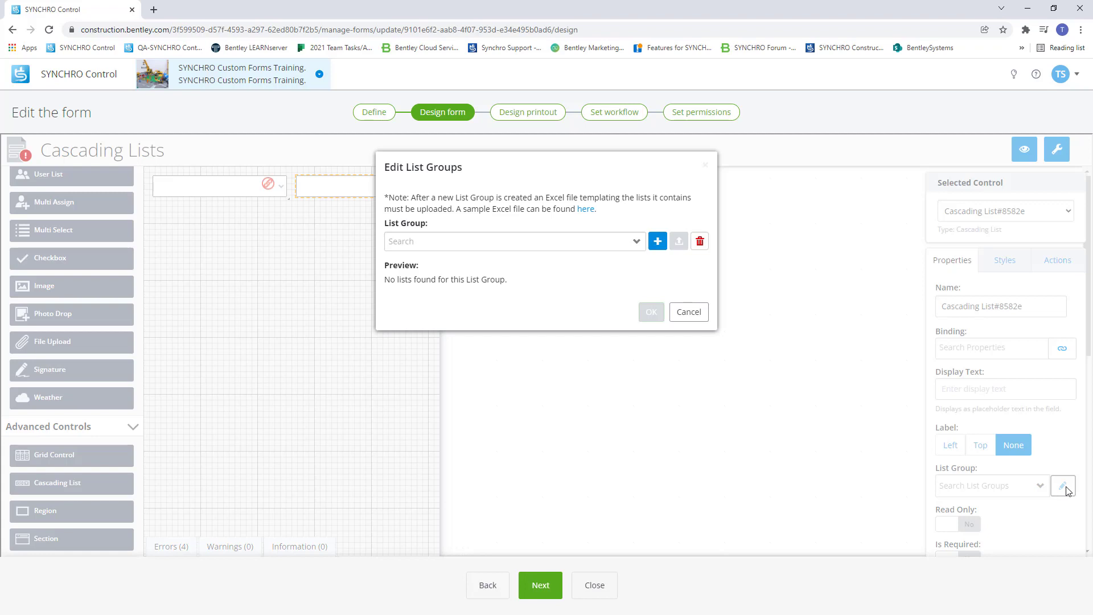
pyautogui.click(585, 208)
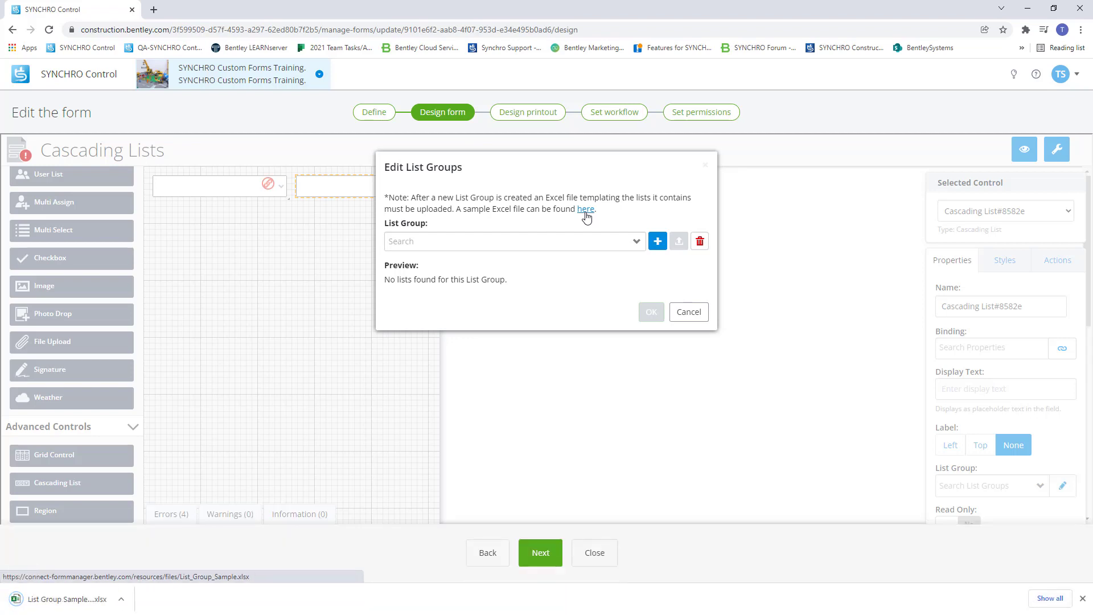
pyautogui.click(122, 599)
pyautogui.click(151, 540)
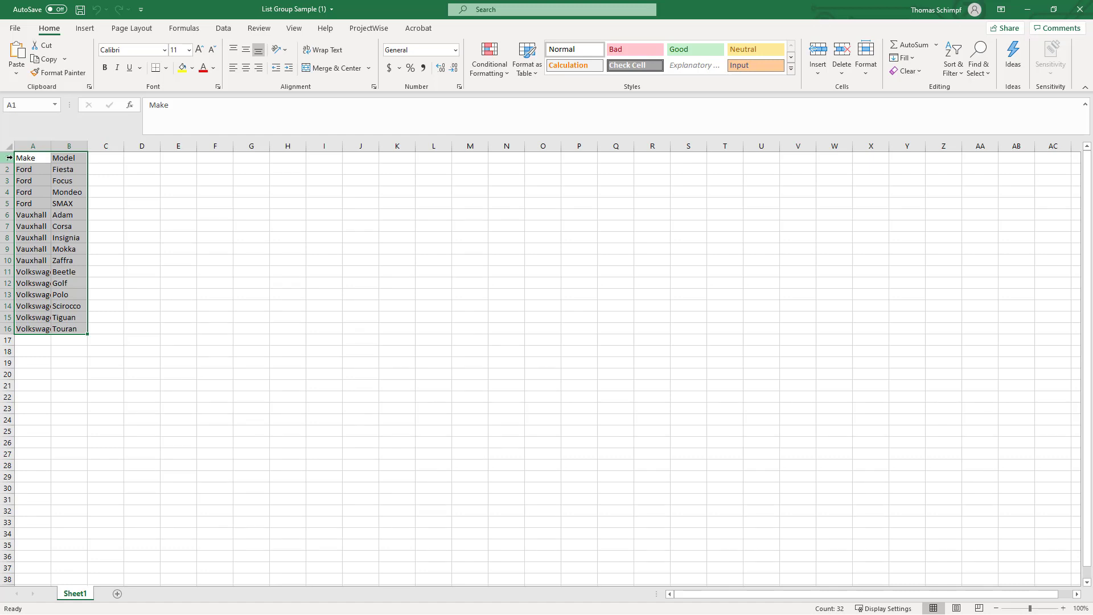
# Step: Examine the sample sheet's header row, its Make and Model columns, and the models belonging to Ford and Vauxhall
pyautogui.moveTo(9, 157)
pyautogui.mouseDown()
pyautogui.moveTo(9, 283)
pyautogui.moveTo(12, 157)
pyautogui.mouseUp()
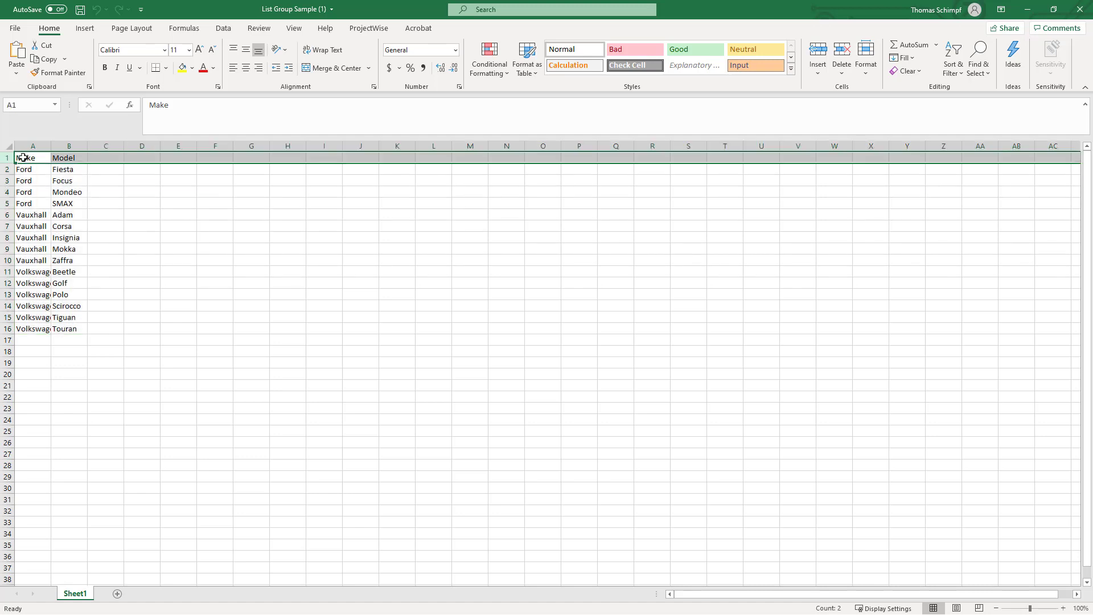
pyautogui.click(64, 157)
pyautogui.click(31, 147)
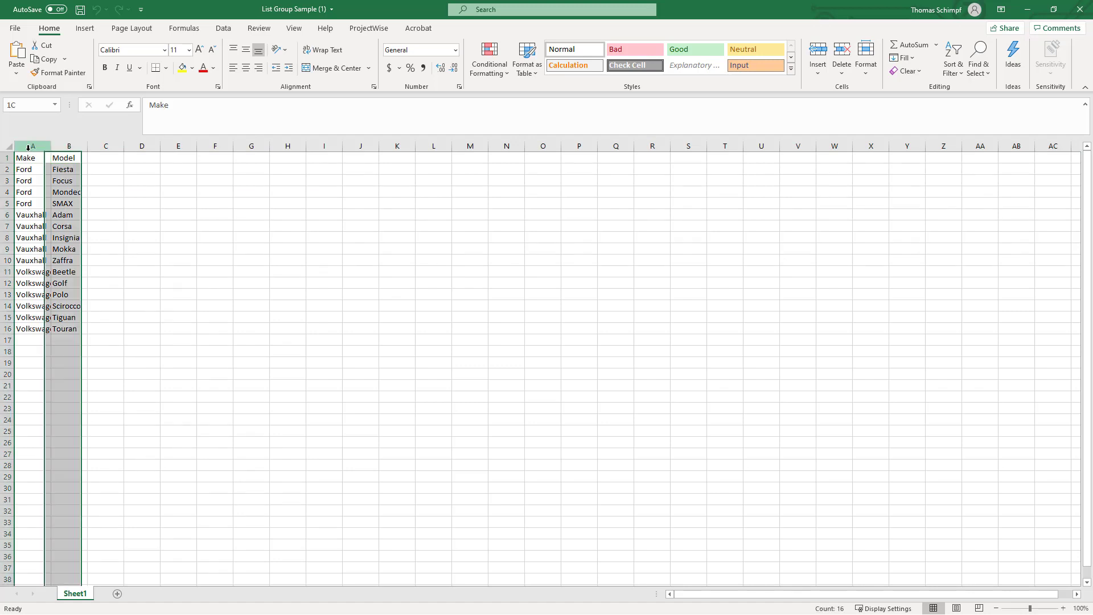
pyautogui.click(74, 146)
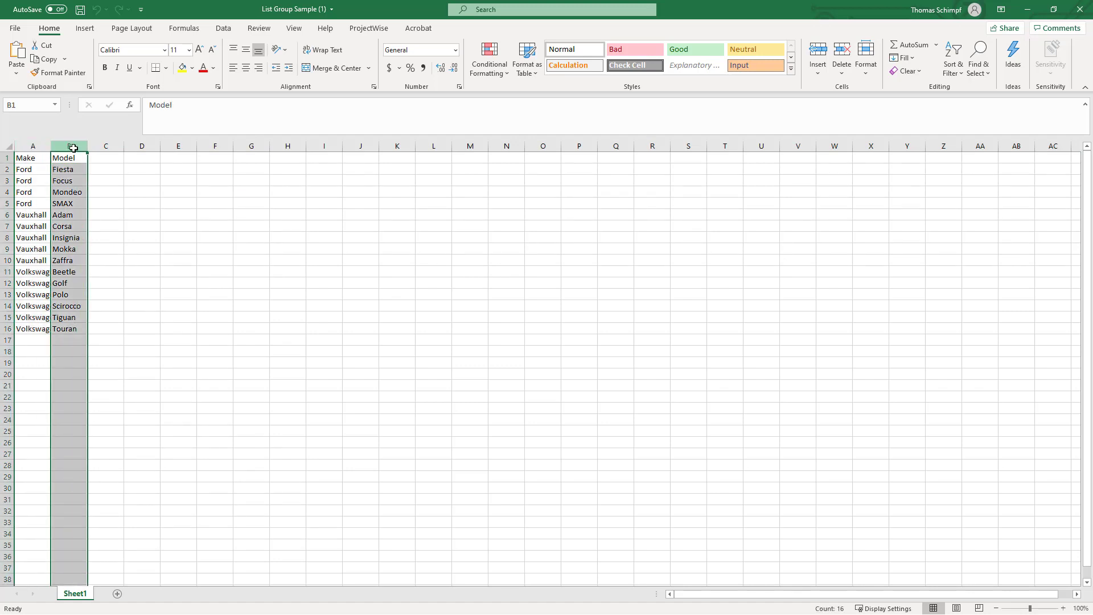
pyautogui.click(24, 169)
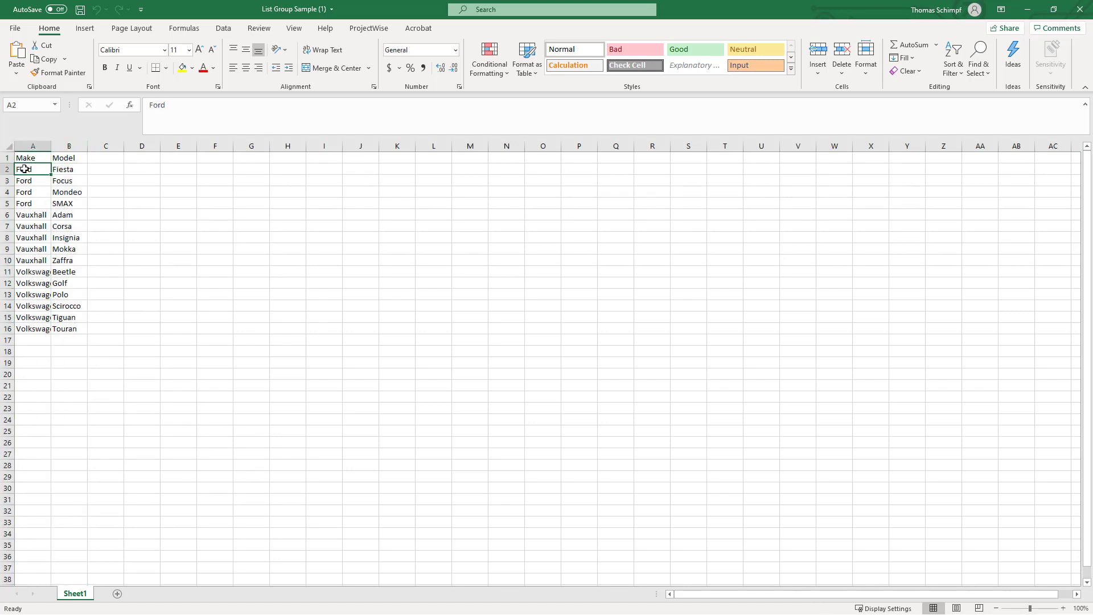
pyautogui.click(68, 171)
pyautogui.moveTo(69, 170); pyautogui.dragTo(67, 203)
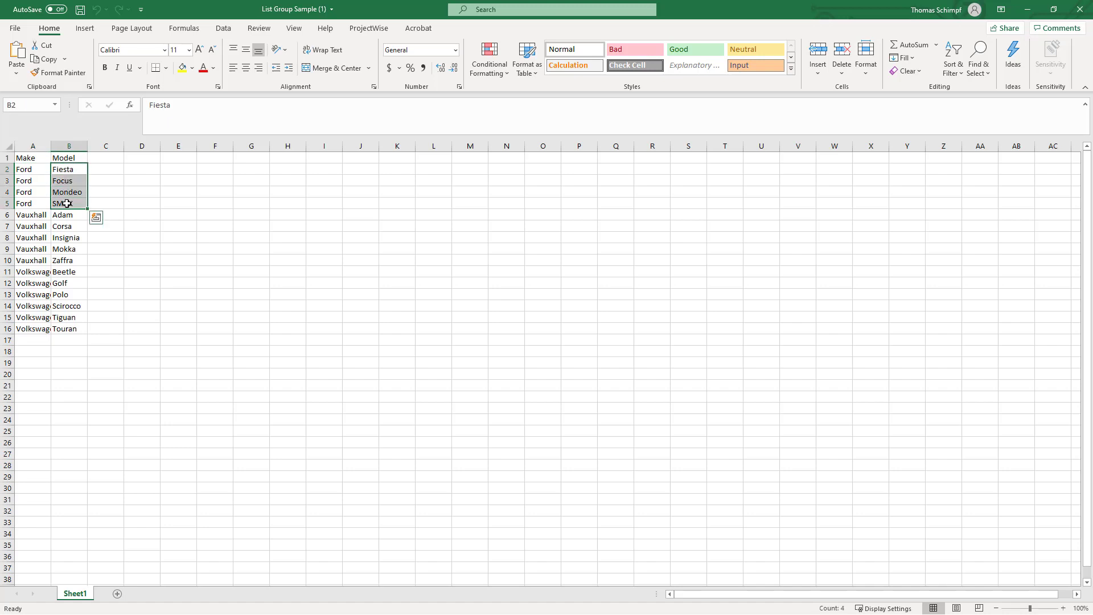
pyautogui.click(37, 216)
pyautogui.moveTo(65, 216); pyautogui.dragTo(63, 259)
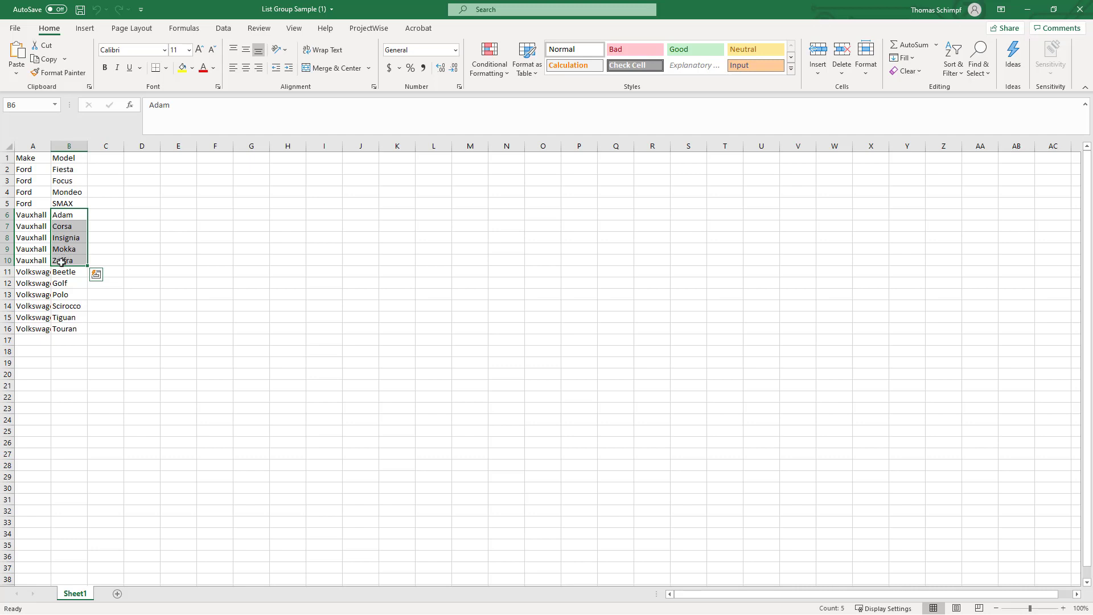
# Step: Enter Chevy as an additional make in cell A17, and clear the cell again
pyautogui.click(37, 338)
pyautogui.write('Chevy')
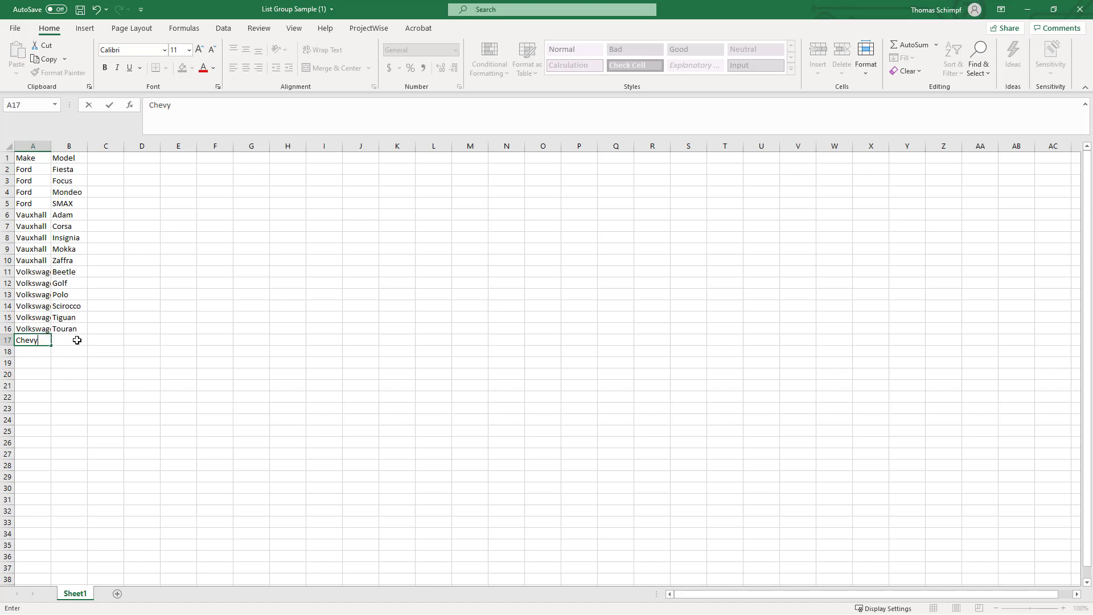
pyautogui.moveTo(74, 339); pyautogui.dragTo(63, 387)
pyautogui.click(39, 342)
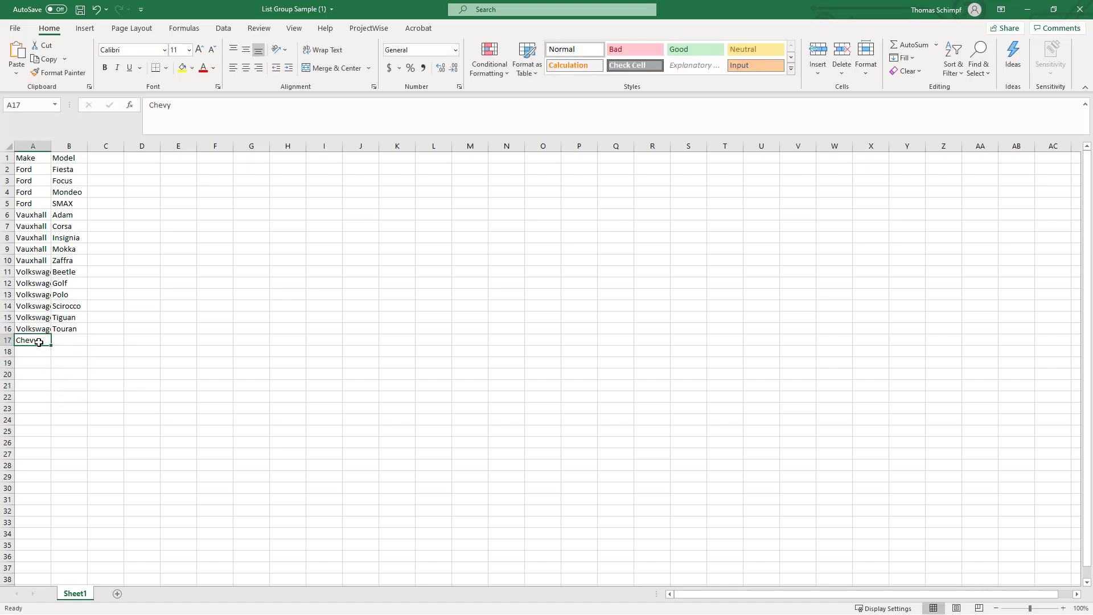
pyautogui.press('BackSpace')
# Step: Add a Spec header in cell C1 and insert two copies of the Ford Fiesta row beneath the original
pyautogui.click(104, 160)
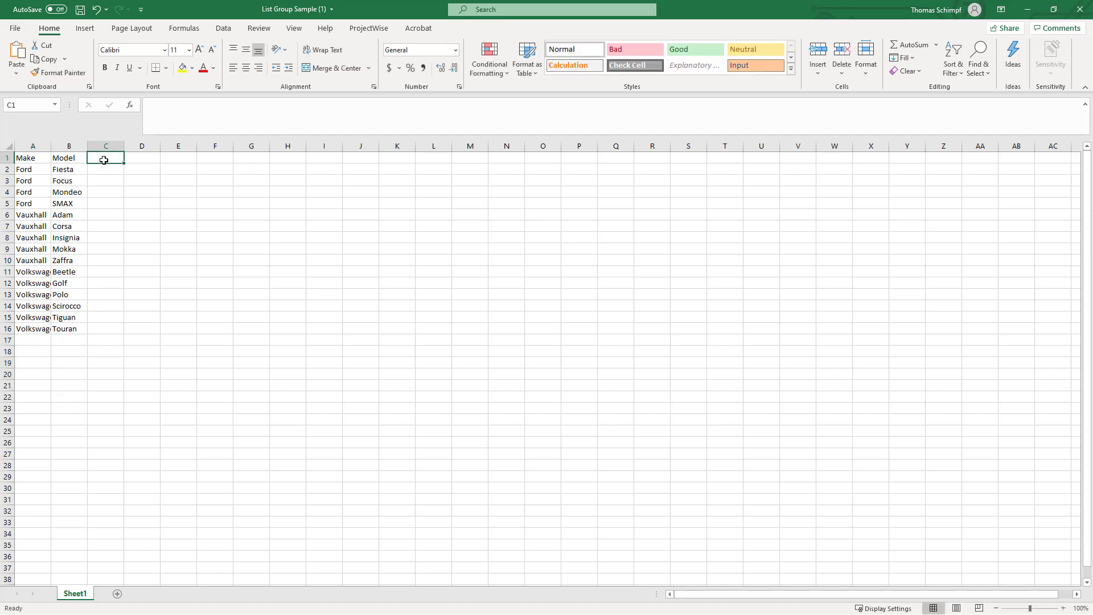
pyautogui.write('Spec')
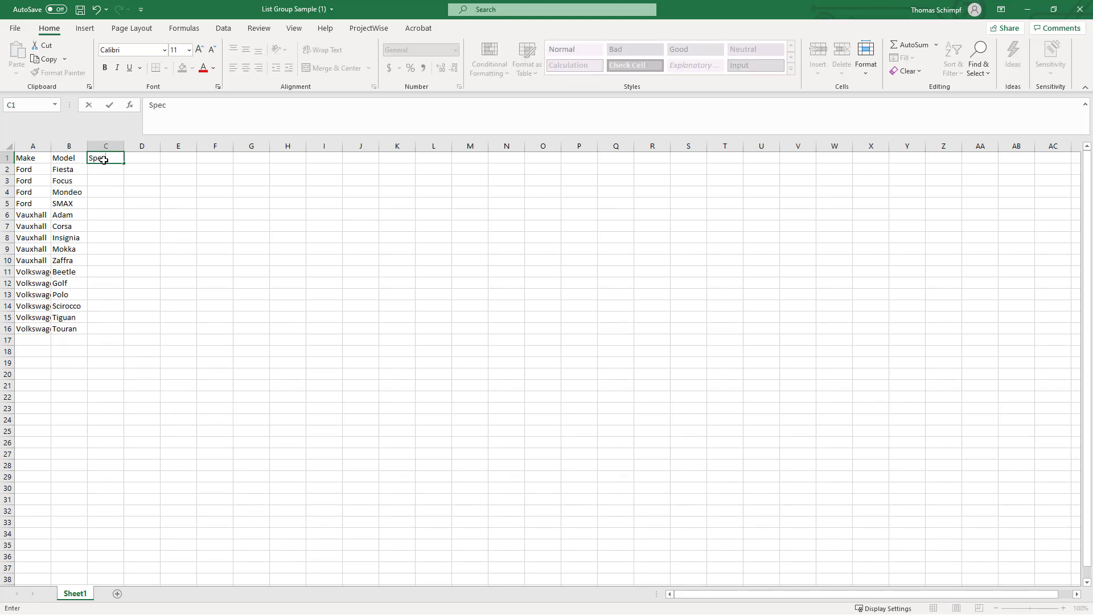
pyautogui.click(4, 168)
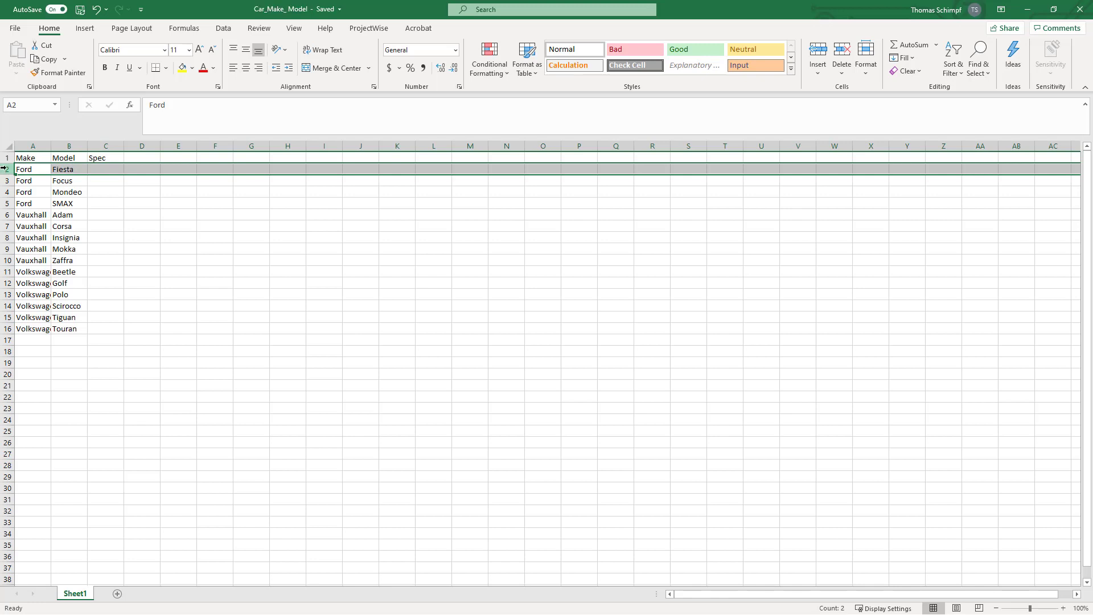
pyautogui.rightClick(4, 167)
pyautogui.click(34, 176)
pyautogui.rightClick(4, 180)
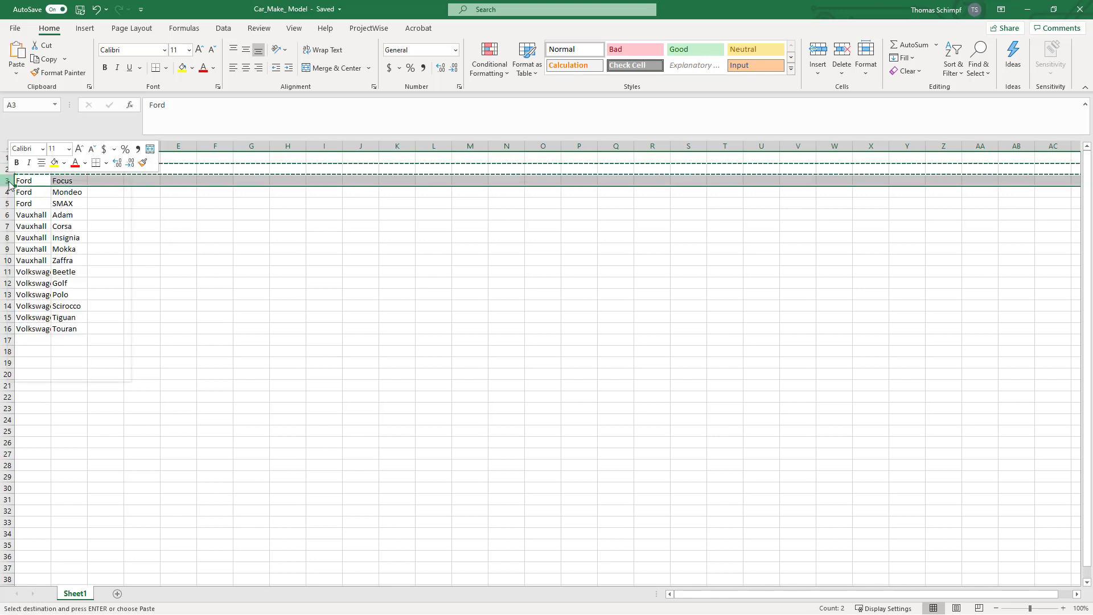
pyautogui.click(69, 285)
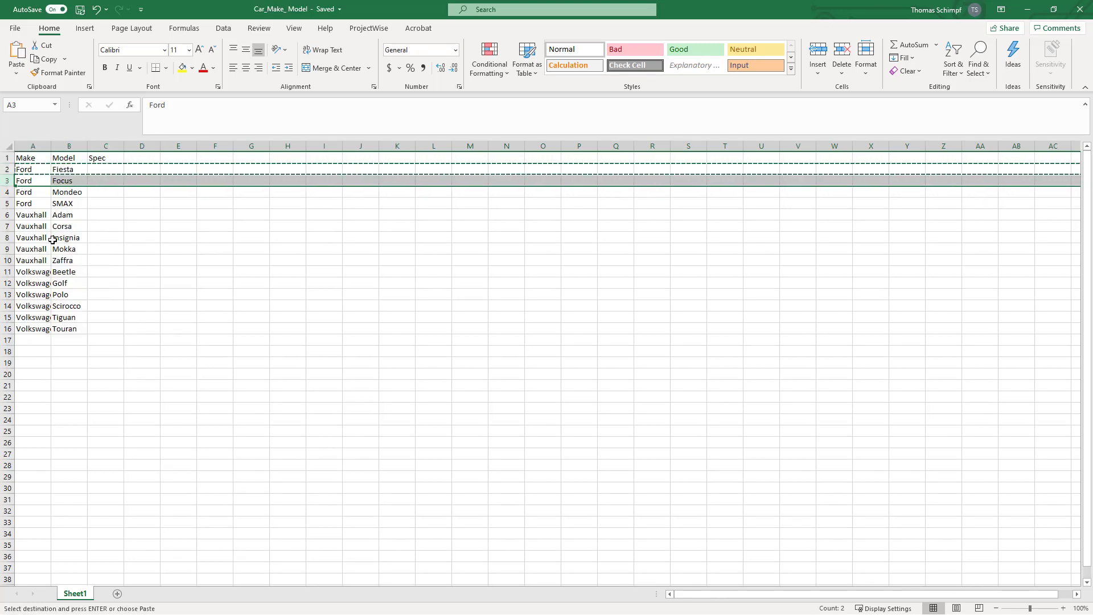
pyautogui.rightClick(12, 181)
pyautogui.click(43, 206)
pyautogui.rightClick(8, 192)
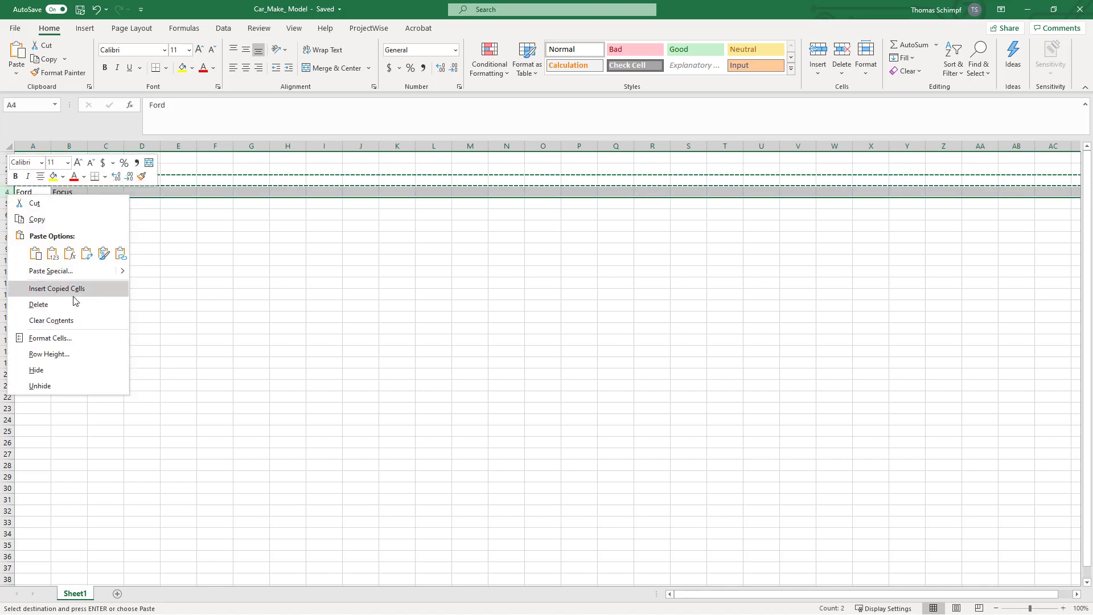
pyautogui.click(54, 290)
# Step: Enter the specs ST, LE and SL for the three Fiesta rows in cells C2 to C4
pyautogui.click(98, 169)
pyautogui.write('SE')
pyautogui.press('Return')
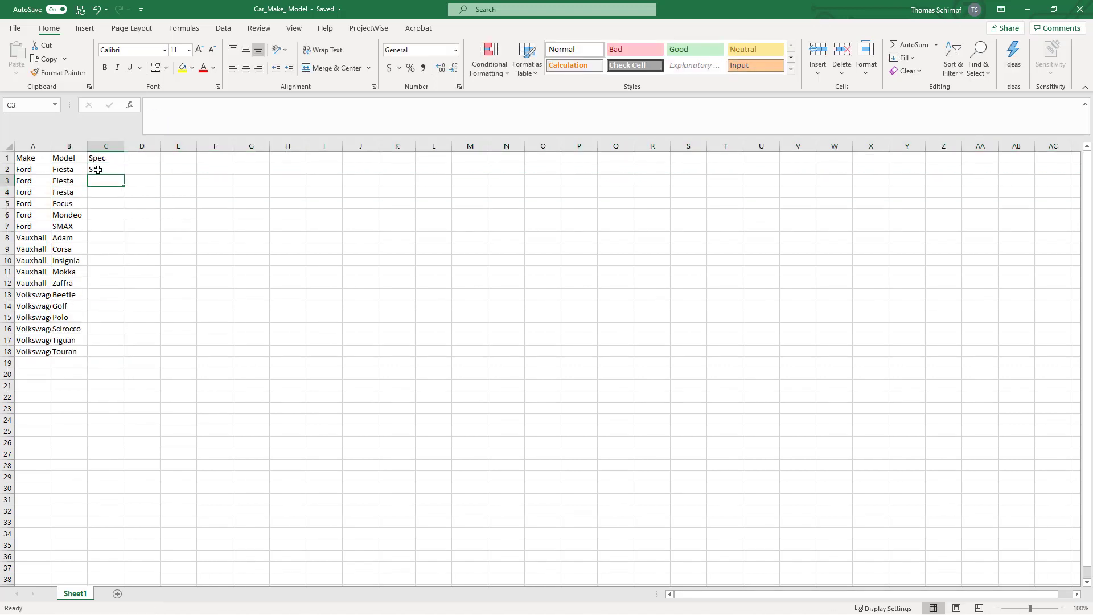
pyautogui.write('LE')
pyautogui.press('Return')
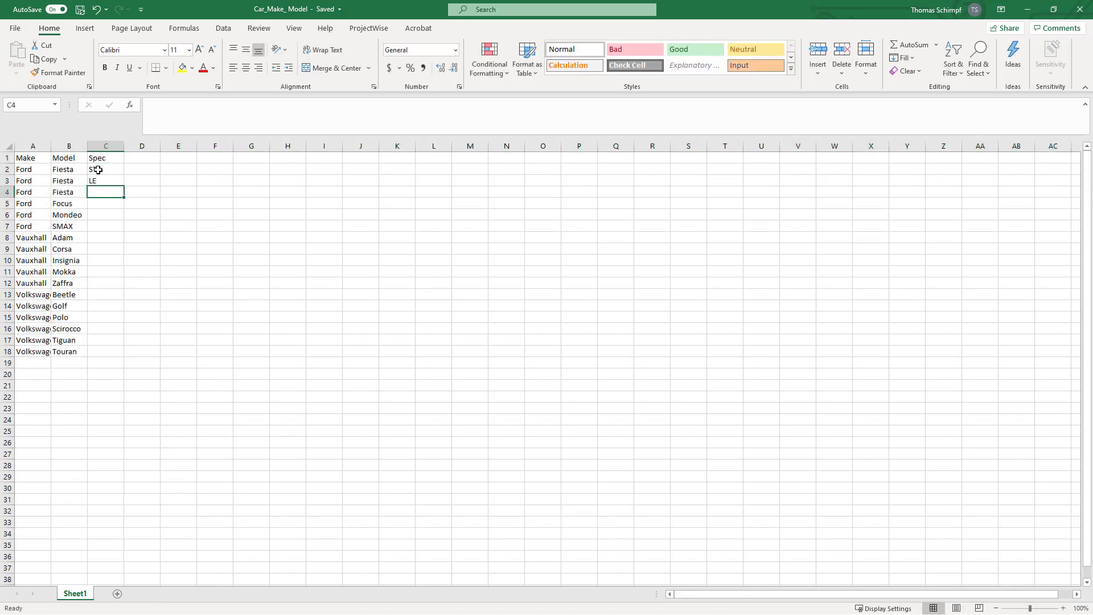
pyautogui.write('SL')
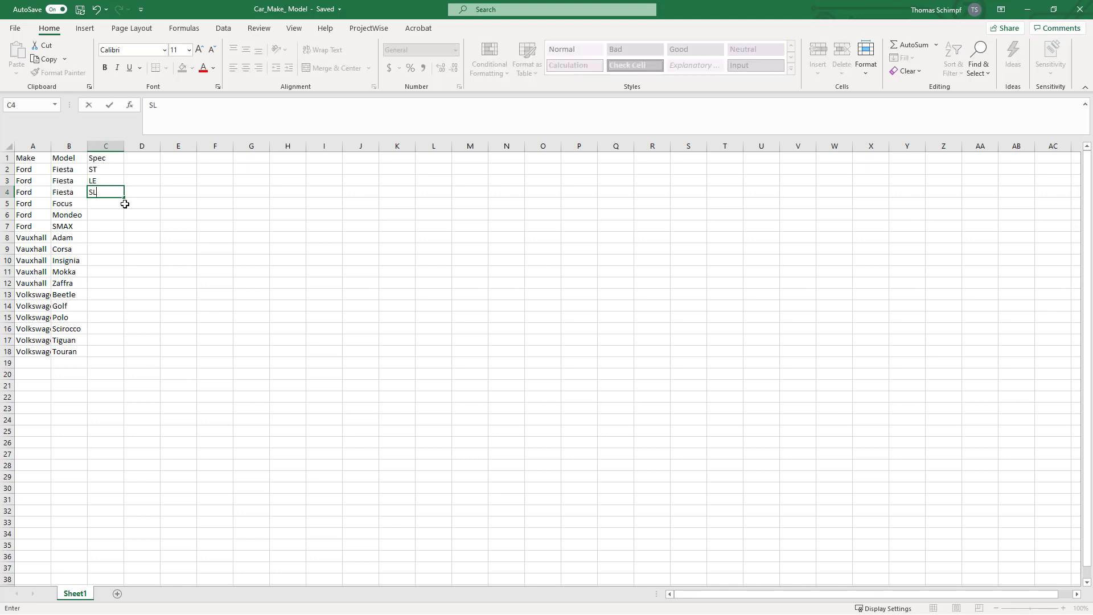
pyautogui.click(102, 144)
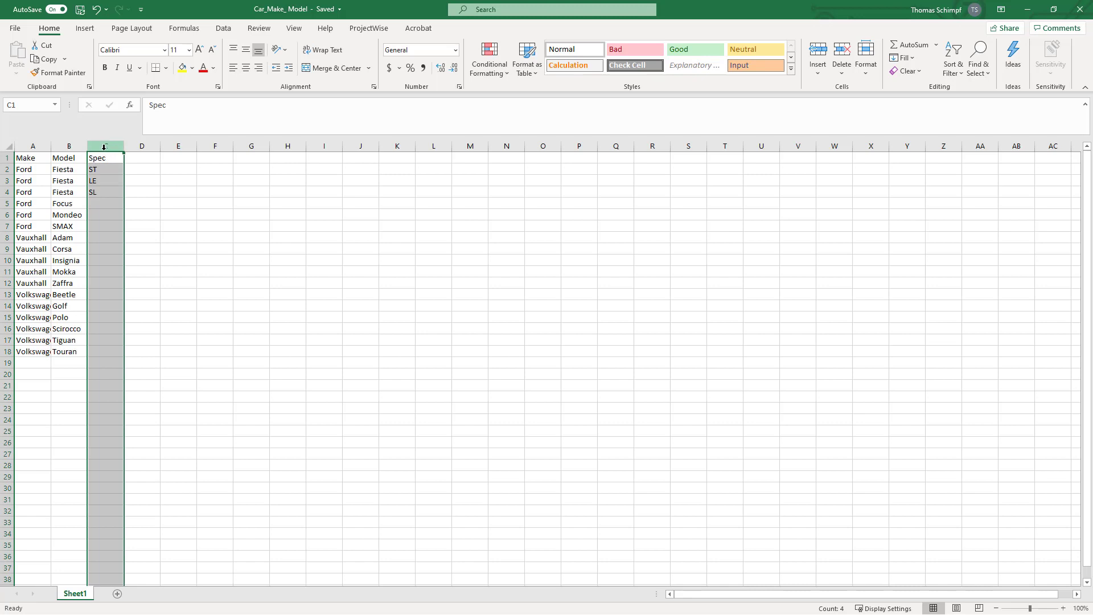
# Step: Delete the Spec column and the two duplicate Ford Fiesta rows
pyautogui.click(34, 147)
pyautogui.click(69, 145)
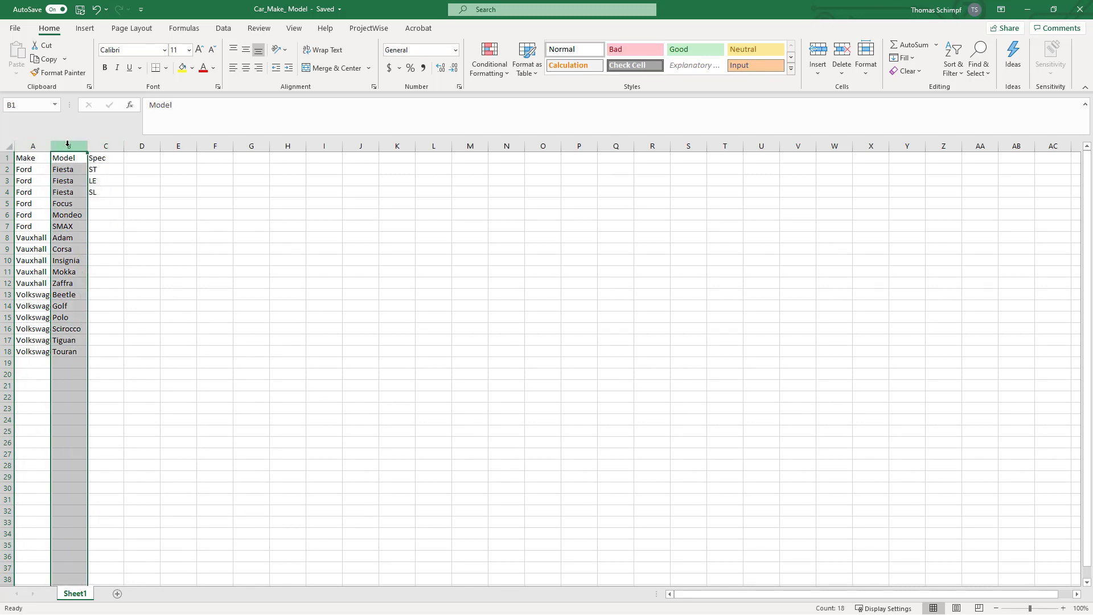
pyautogui.click(107, 146)
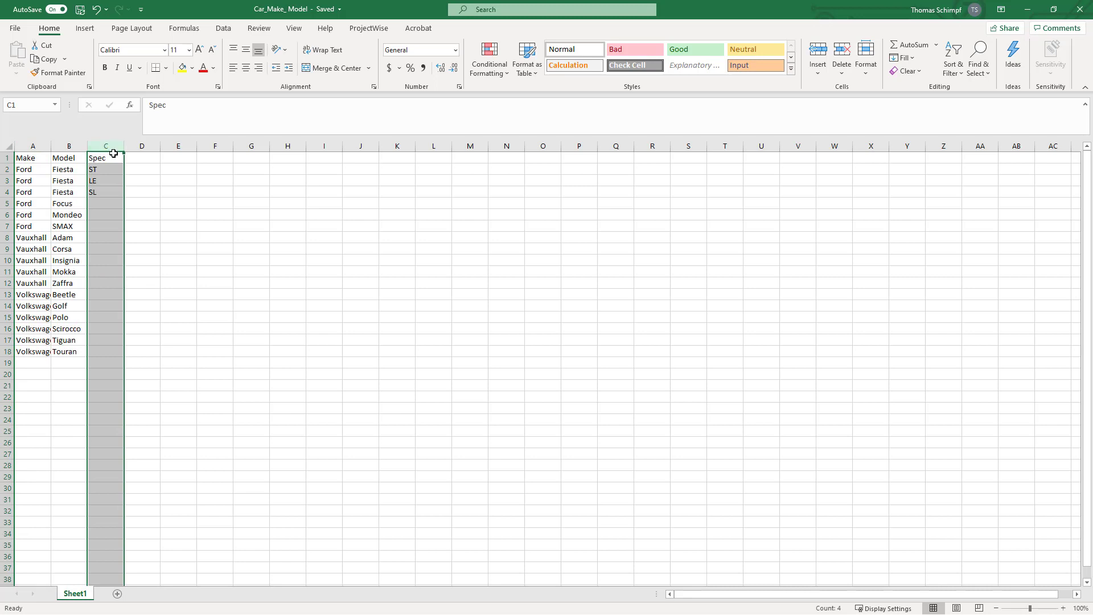
pyautogui.rightClick(109, 148)
pyautogui.click(158, 276)
pyautogui.moveTo(5, 180); pyautogui.dragTo(4, 193)
pyautogui.rightClick(26, 184)
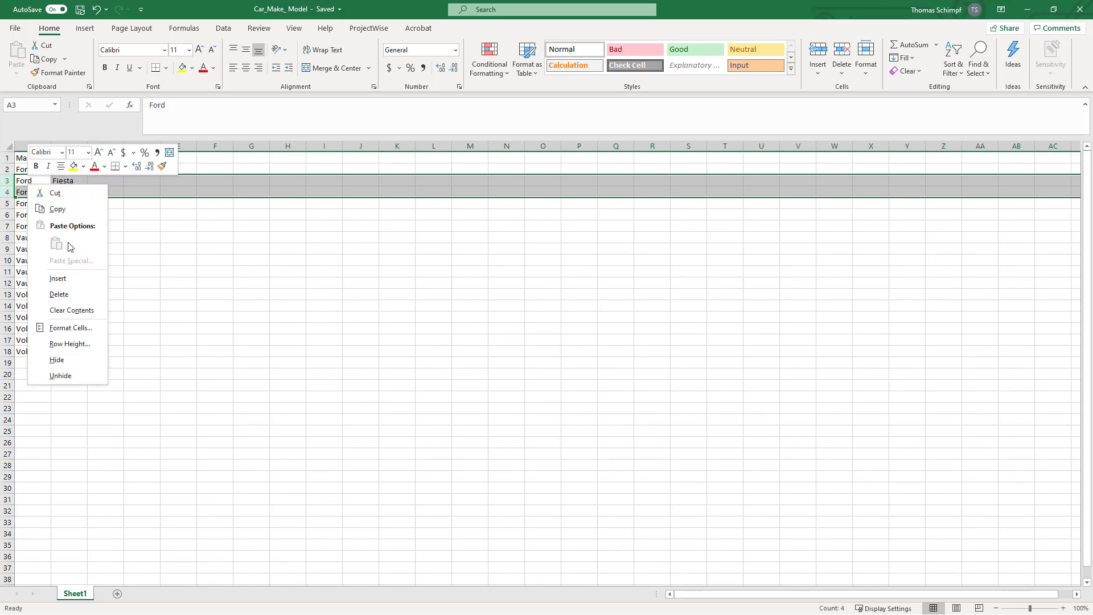
pyautogui.click(58, 294)
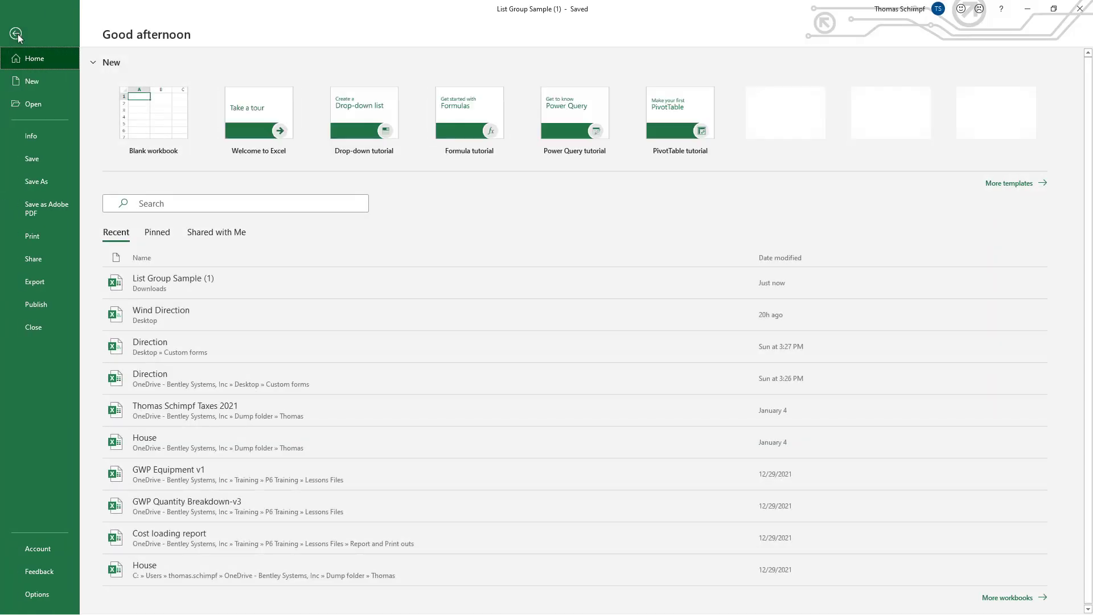
# Step: Save the workbook as Car_Make_ Model in the Cascade List folder on the Desktop
pyautogui.click(36, 181)
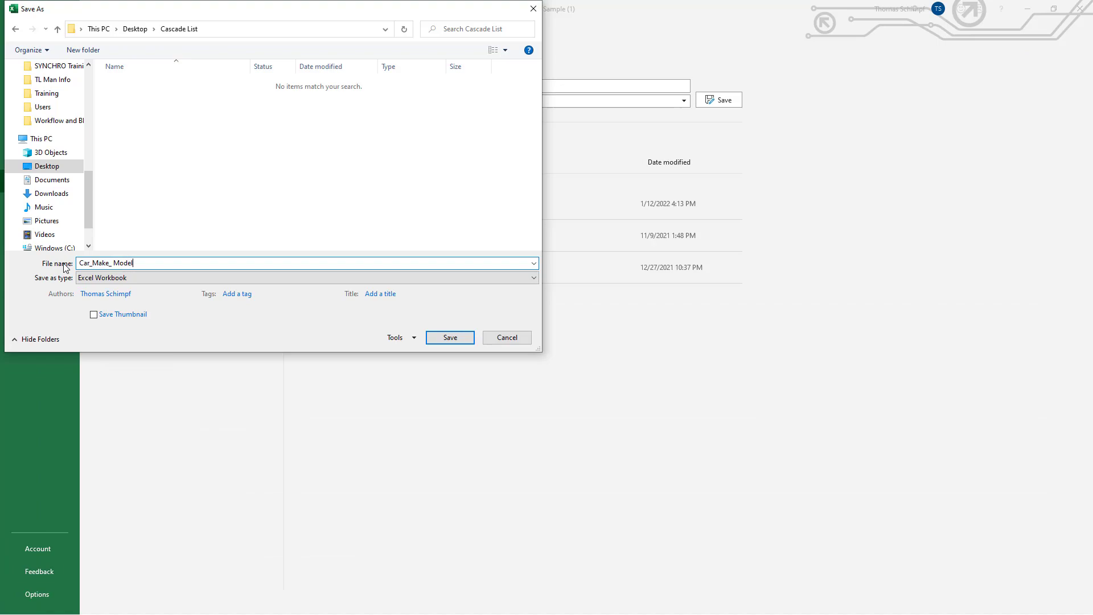
pyautogui.click(449, 337)
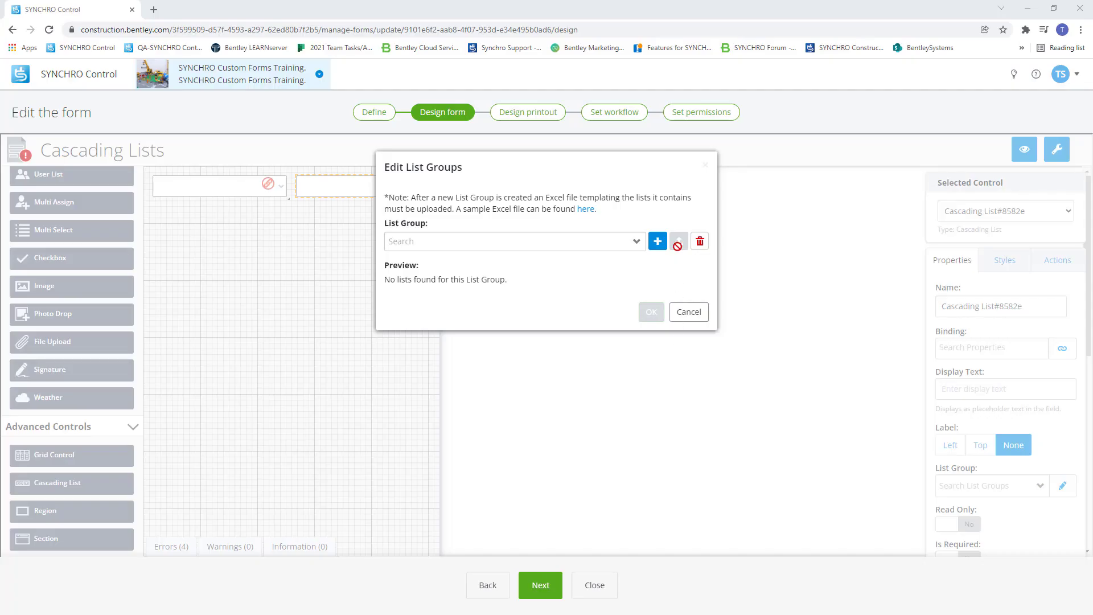
# Step: Create a new list group named Car_Make_Model
pyautogui.click(658, 241)
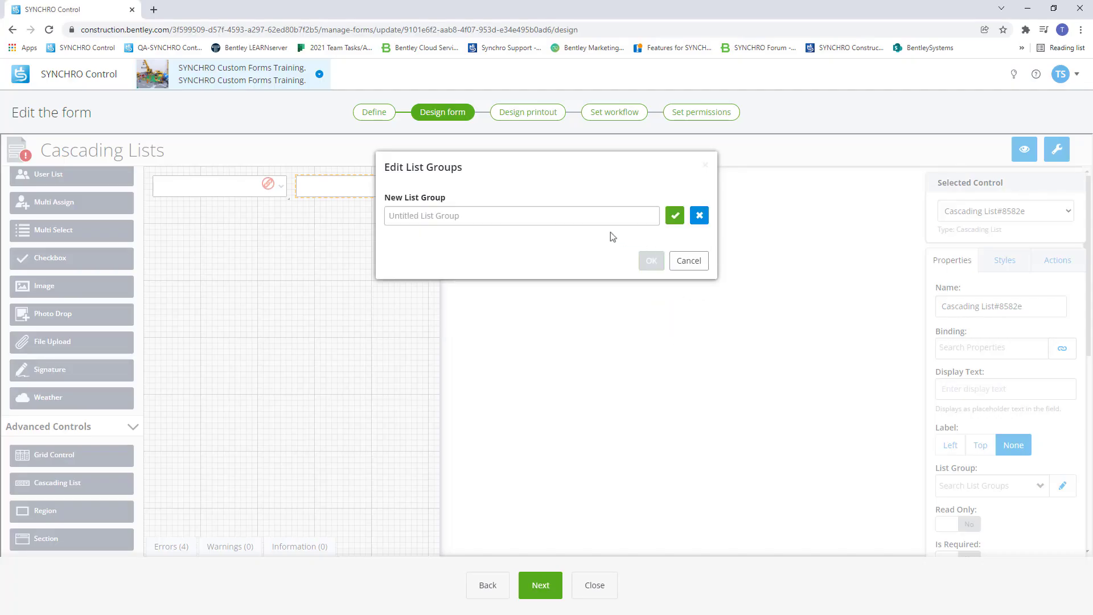
pyautogui.write('Car')
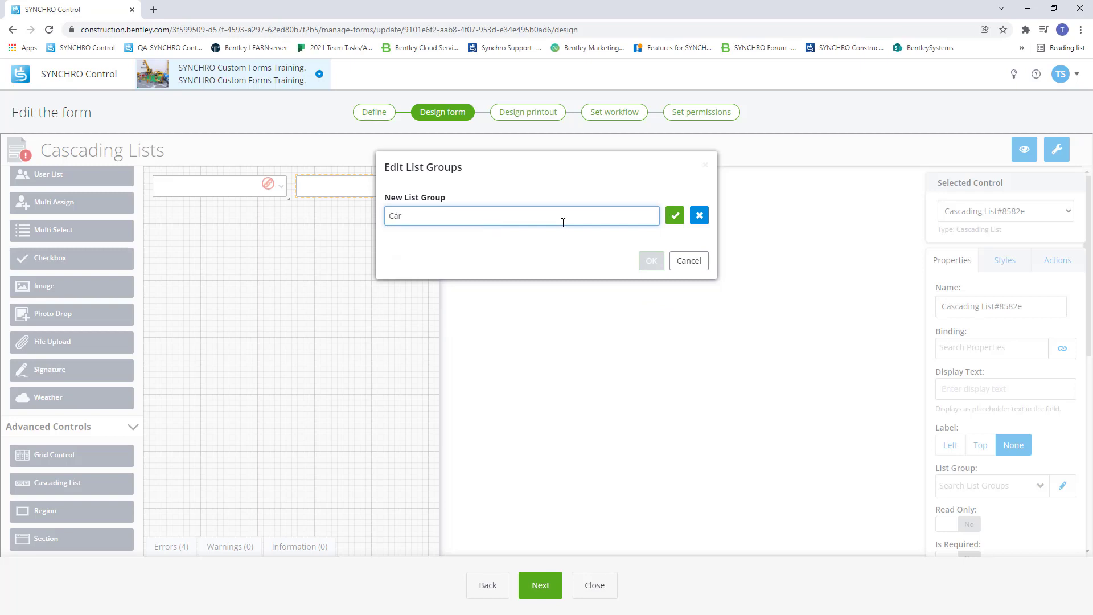
pyautogui.write('_Make_Model')
pyautogui.click(674, 215)
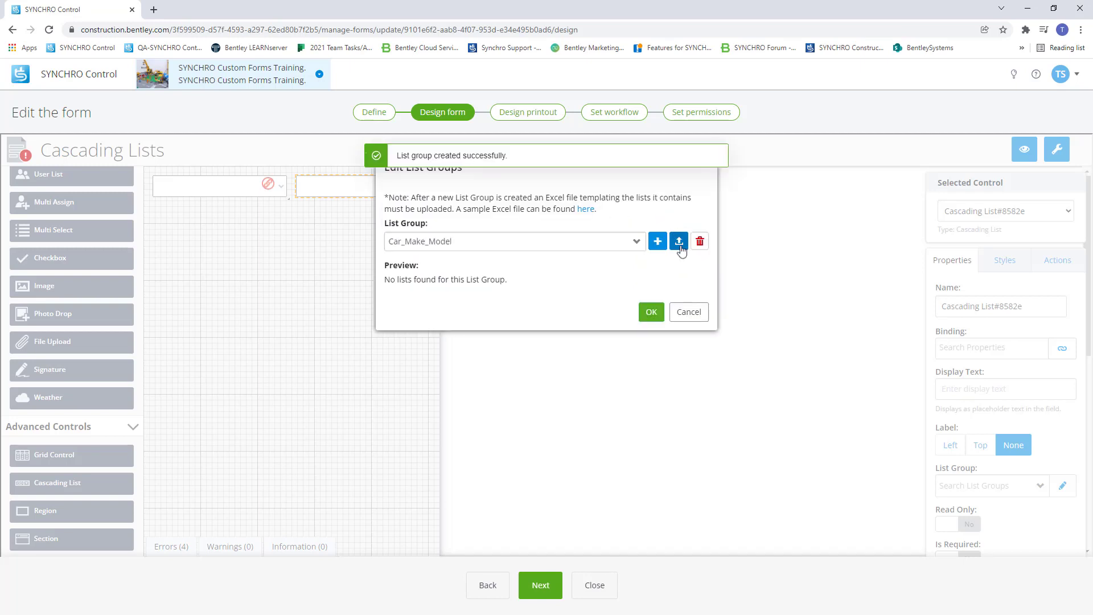
# Step: Upload the Car_Make_ Model Excel file from the Cascade List folder to the Car_Make_Model list group
pyautogui.click(674, 239)
pyautogui.click(144, 83)
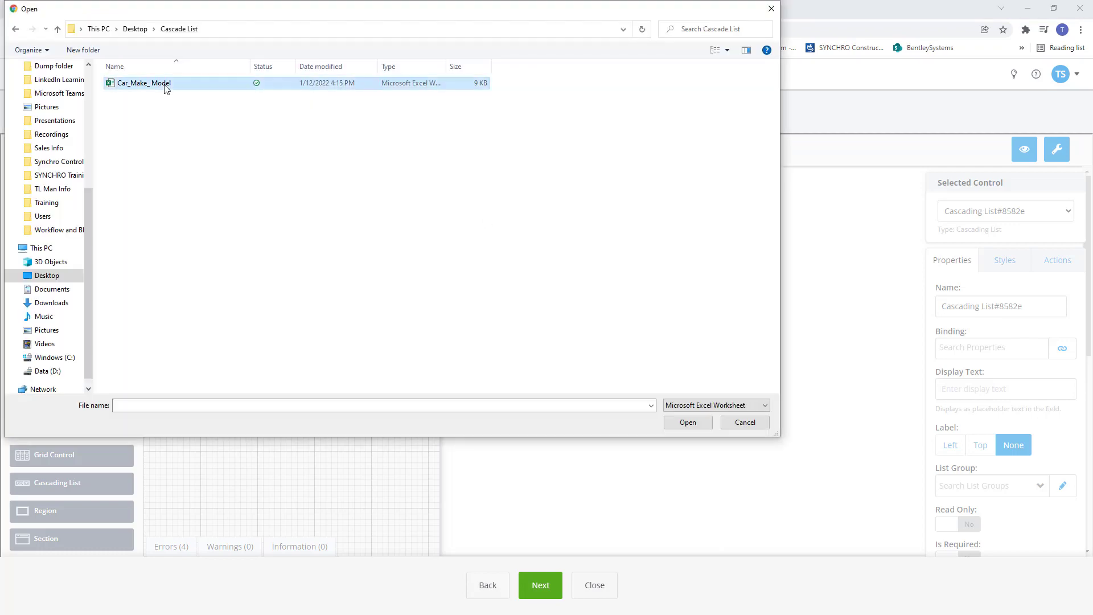
pyautogui.click(688, 422)
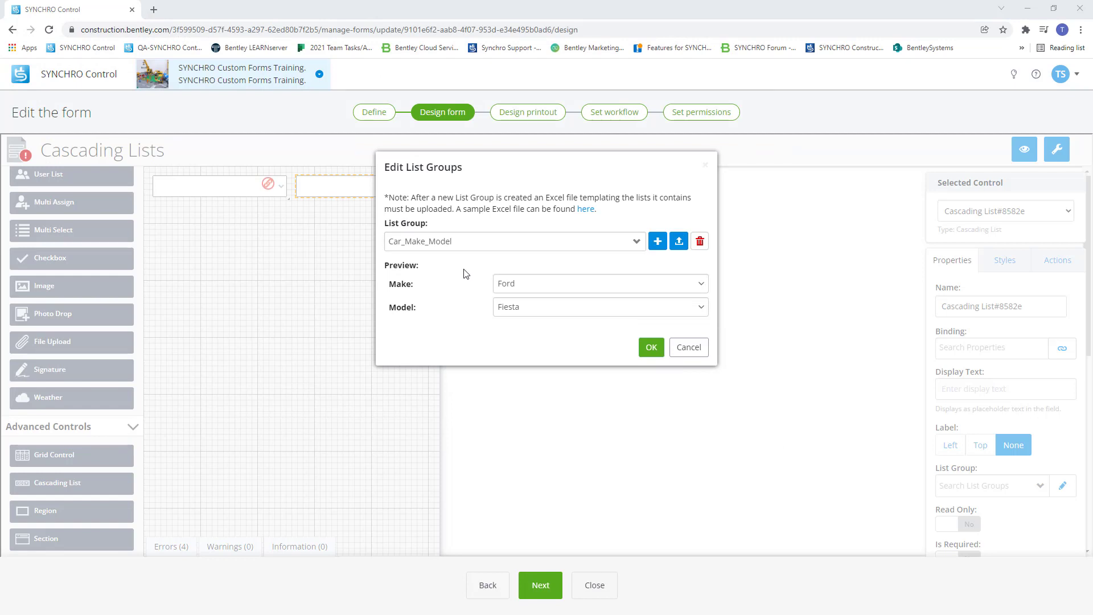
# Step: Preview the models for the Volkswagen make and apply the Car_Make_Model list group to the selected cascading list
pyautogui.click(699, 285)
pyautogui.click(567, 323)
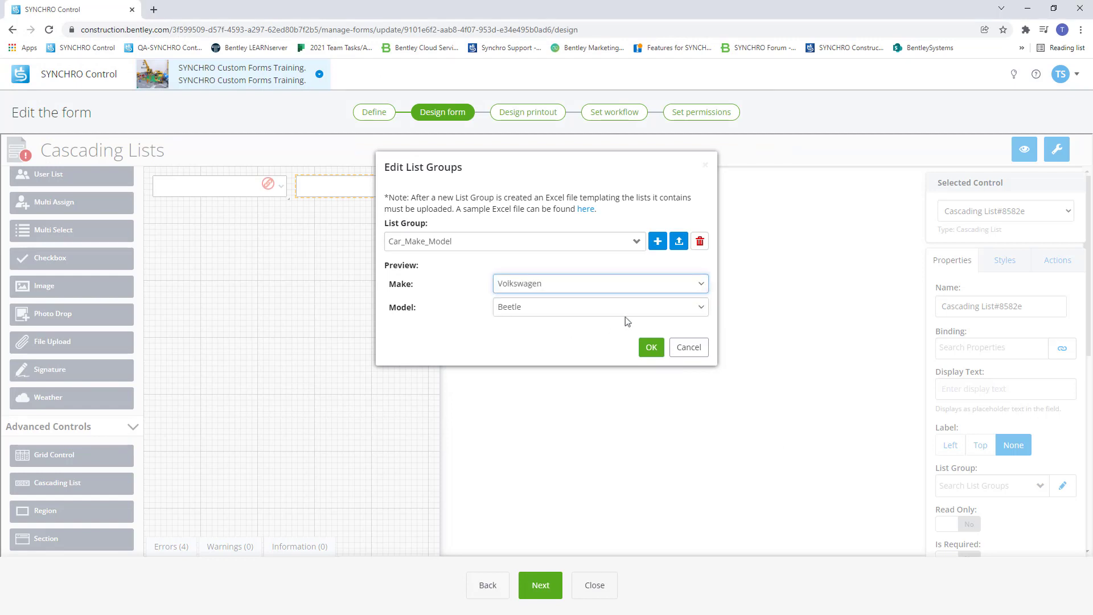
pyautogui.click(701, 308)
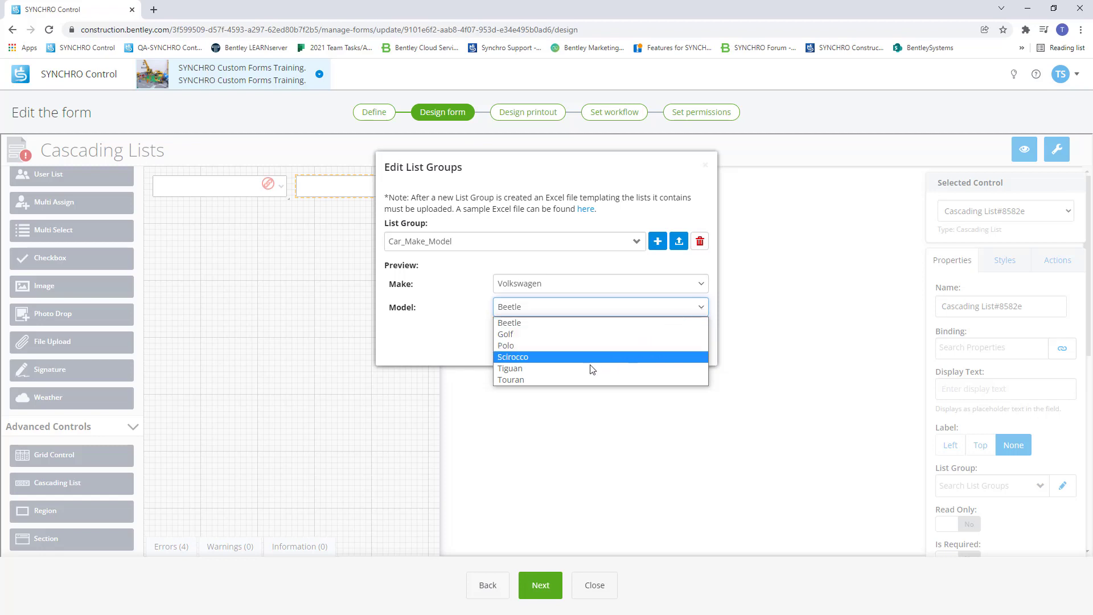
pyautogui.click(469, 342)
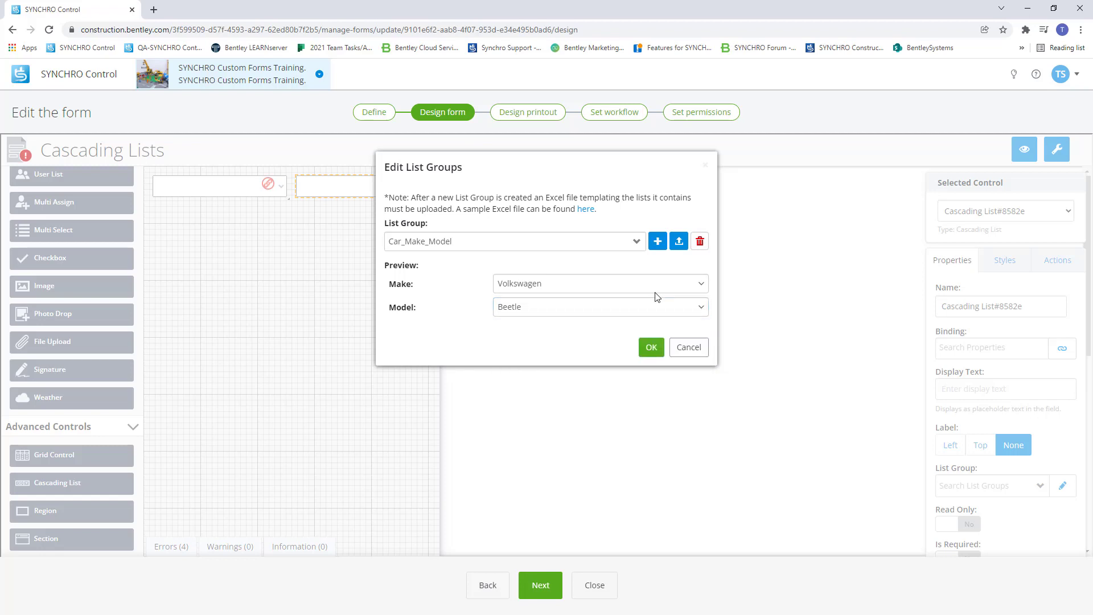
pyautogui.click(652, 348)
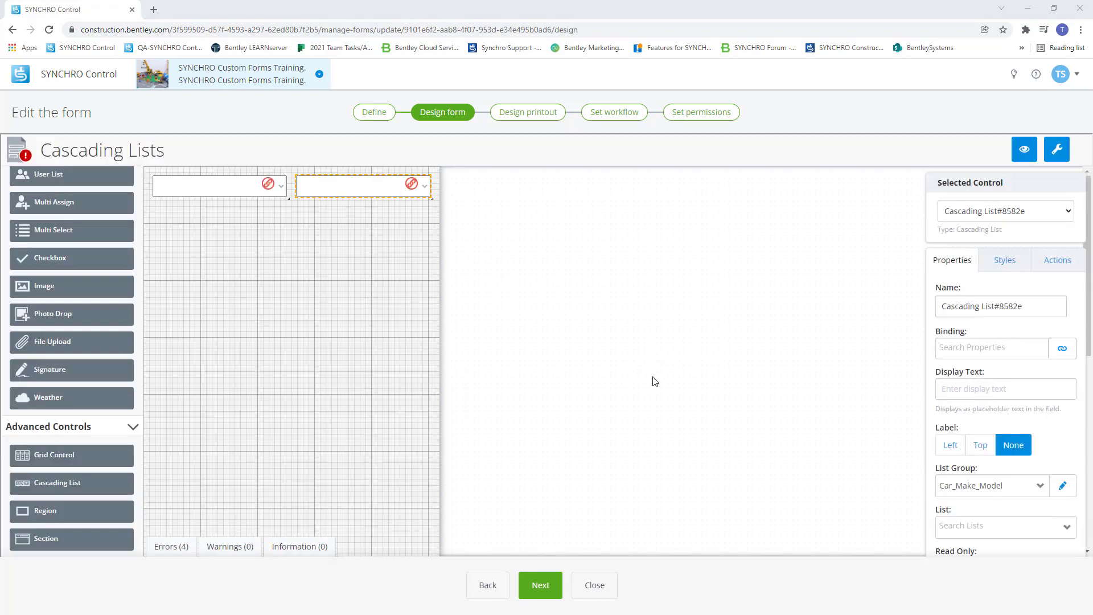
# Step: Give the first cascading list a label above it reading Make
pyautogui.click(980, 445)
pyautogui.click(977, 392)
pyautogui.write('Make')
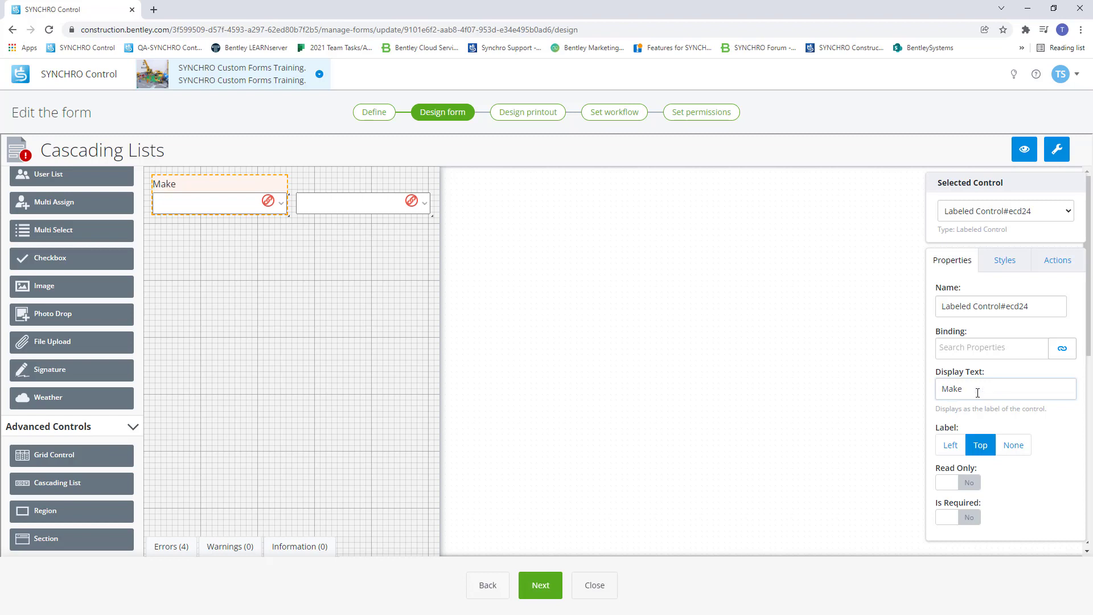
# Step: Give the second cascading list a label above it reading Model
pyautogui.click(330, 206)
pyautogui.click(979, 445)
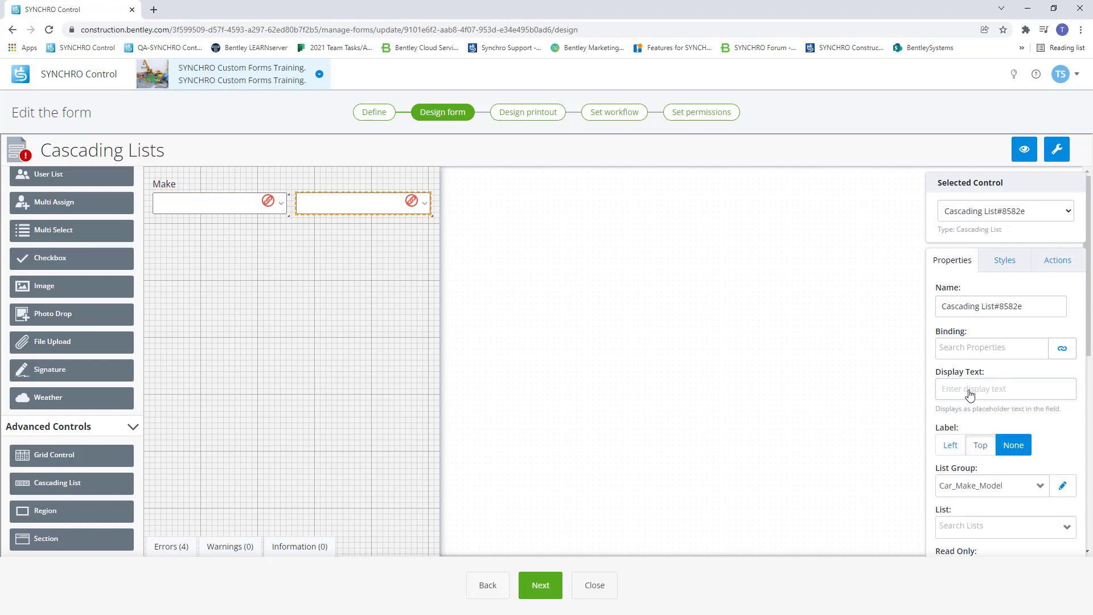
pyautogui.click(965, 389)
pyautogui.write('Model')
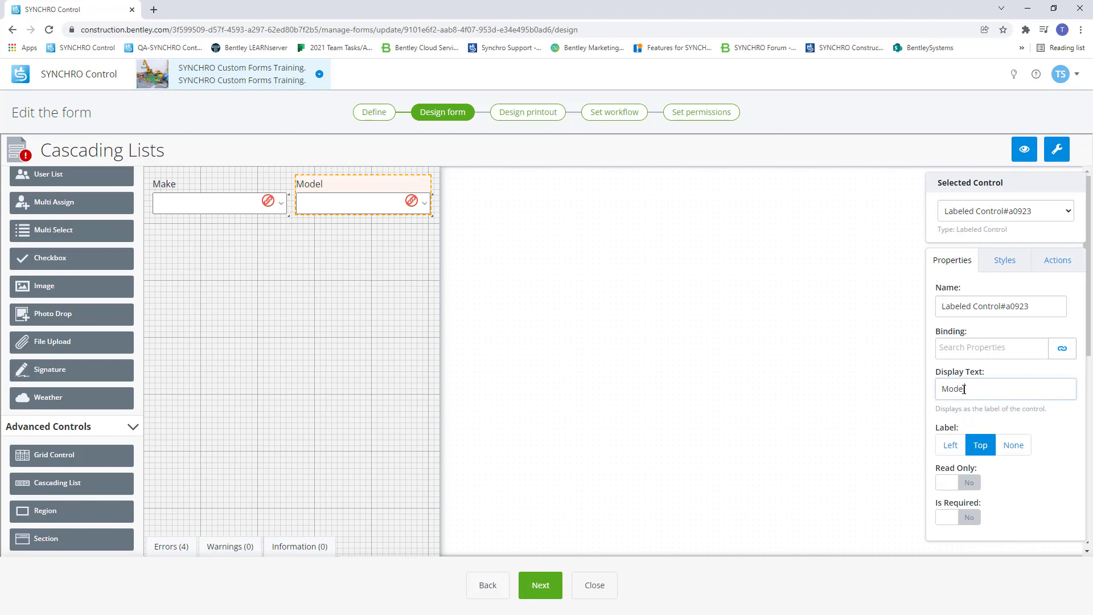
# Step: Bind the Make control to a new text property named CarMake
pyautogui.click(219, 203)
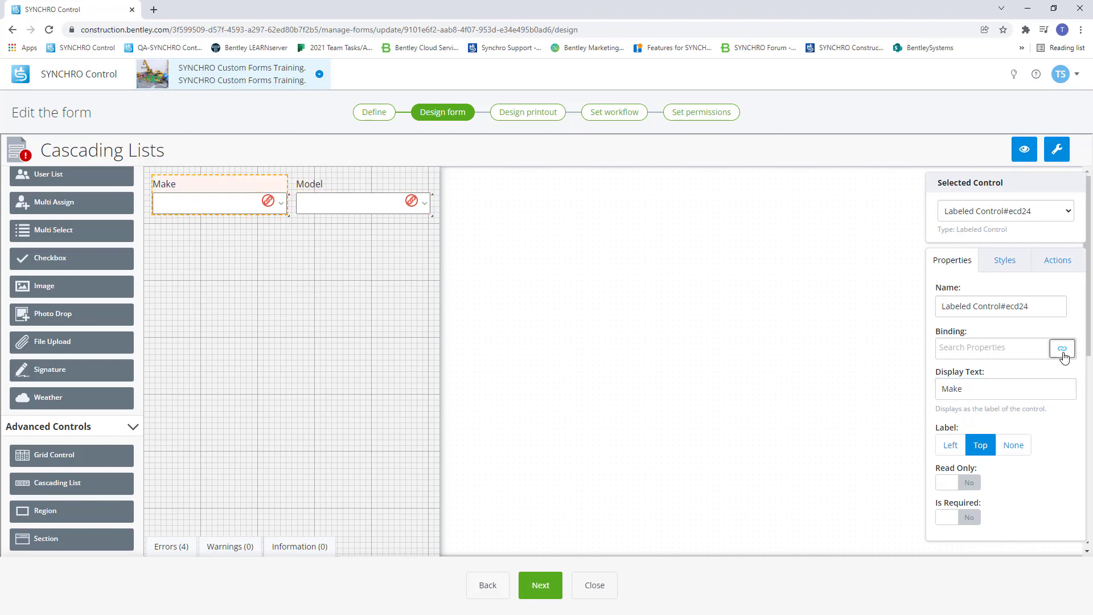
pyautogui.click(1062, 349)
pyautogui.click(656, 205)
pyautogui.write('CarMake')
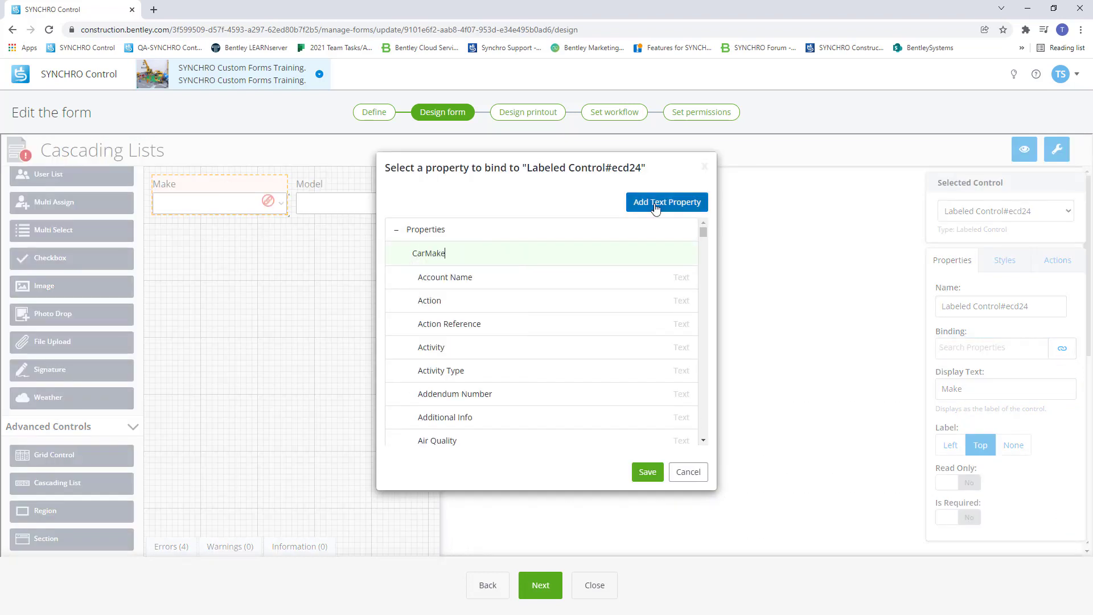
pyautogui.click(647, 471)
# Step: Bind the Model control to a new text property named CarModel
pyautogui.click(335, 203)
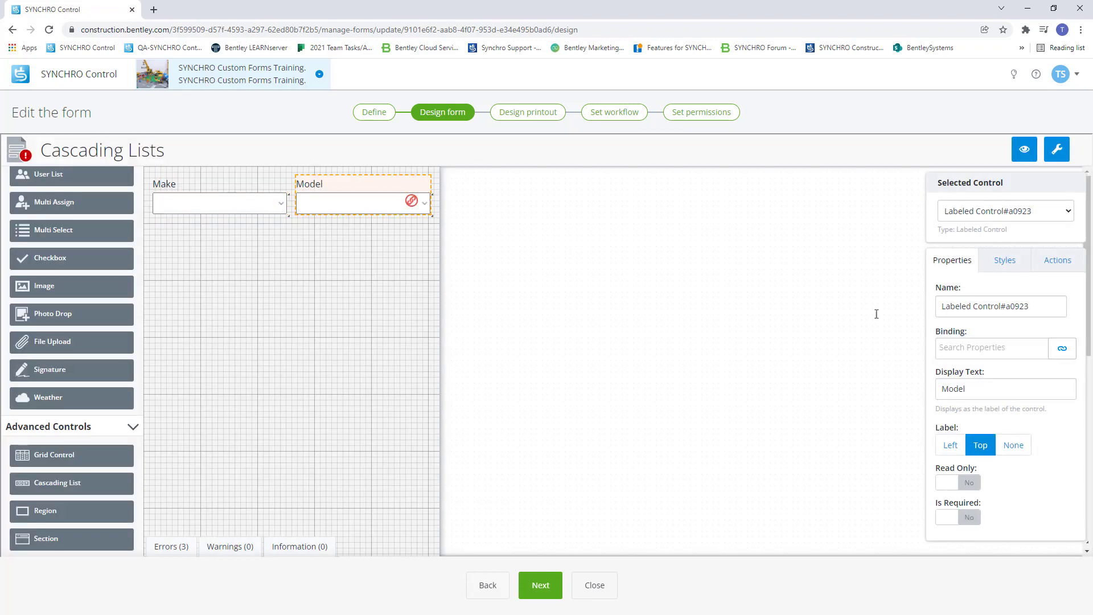
pyautogui.click(1062, 348)
pyautogui.click(661, 208)
pyautogui.write('Car')
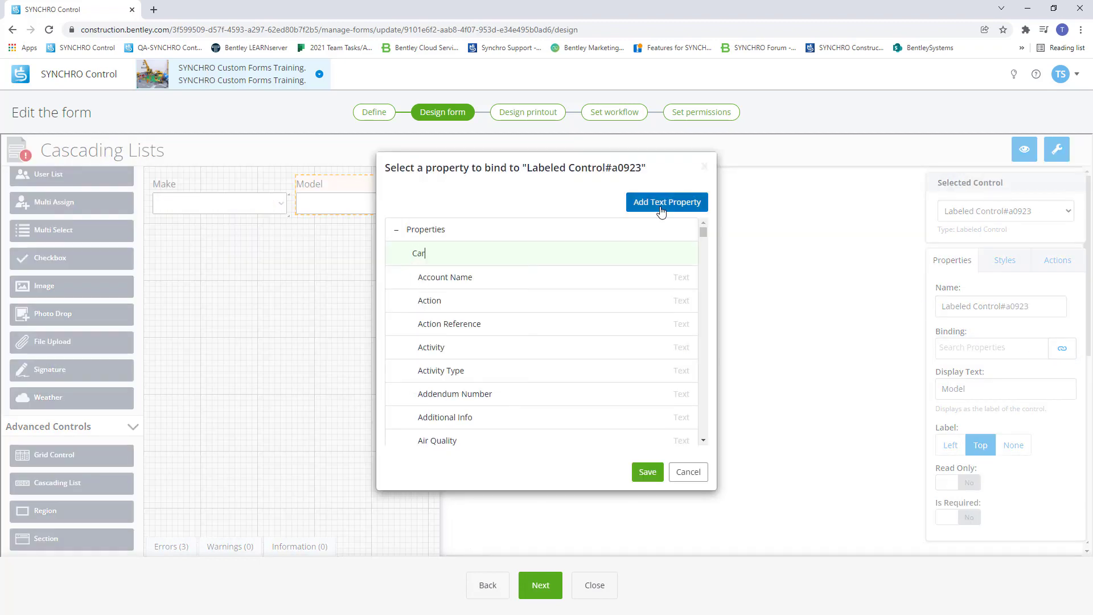
pyautogui.write('Model')
pyautogui.click(647, 472)
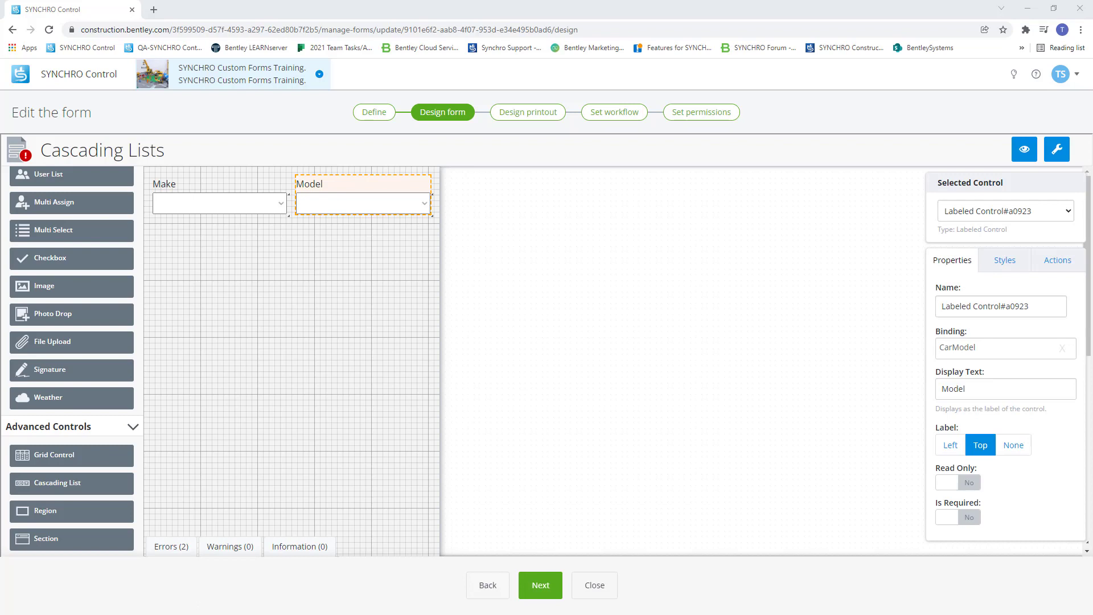
# Step: Assign the Make list of the Car_Make_Model group to the cascading list under the Make label
pyautogui.click(191, 203)
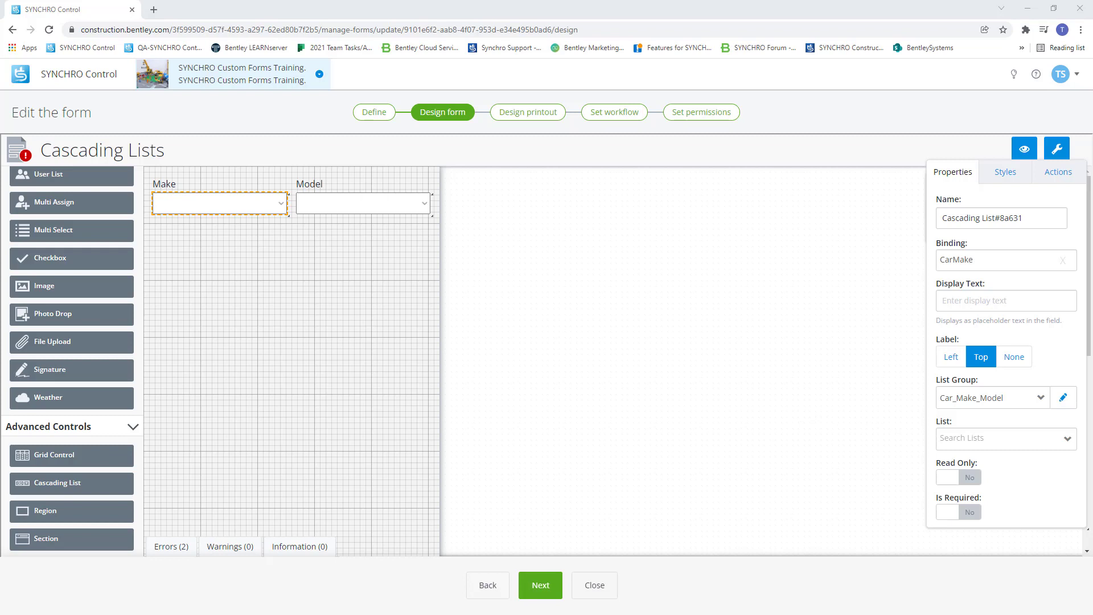
pyautogui.click(1068, 442)
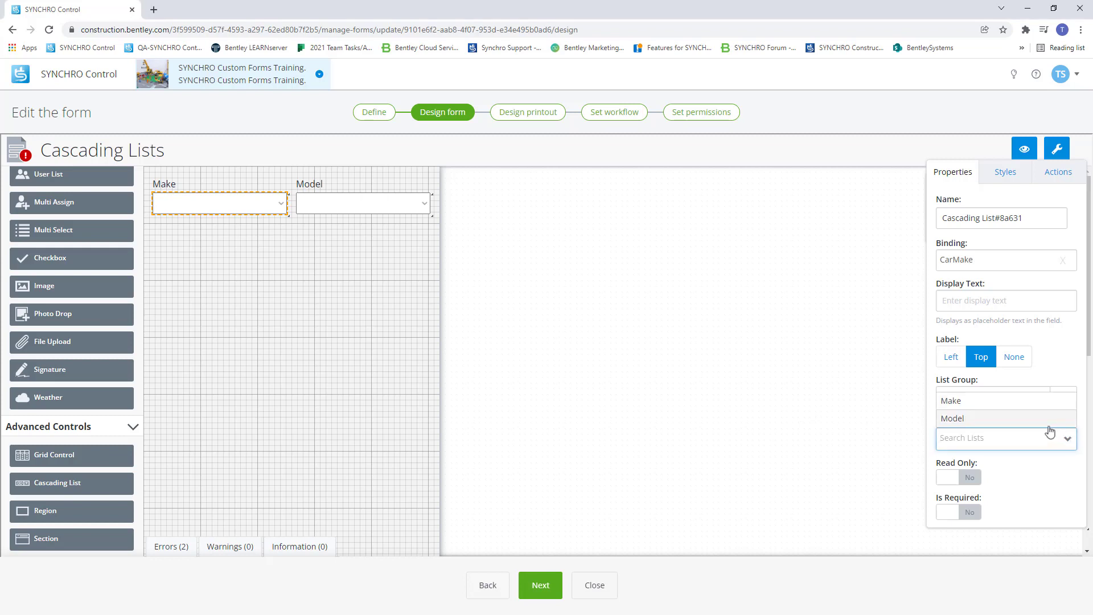
pyautogui.click(1014, 402)
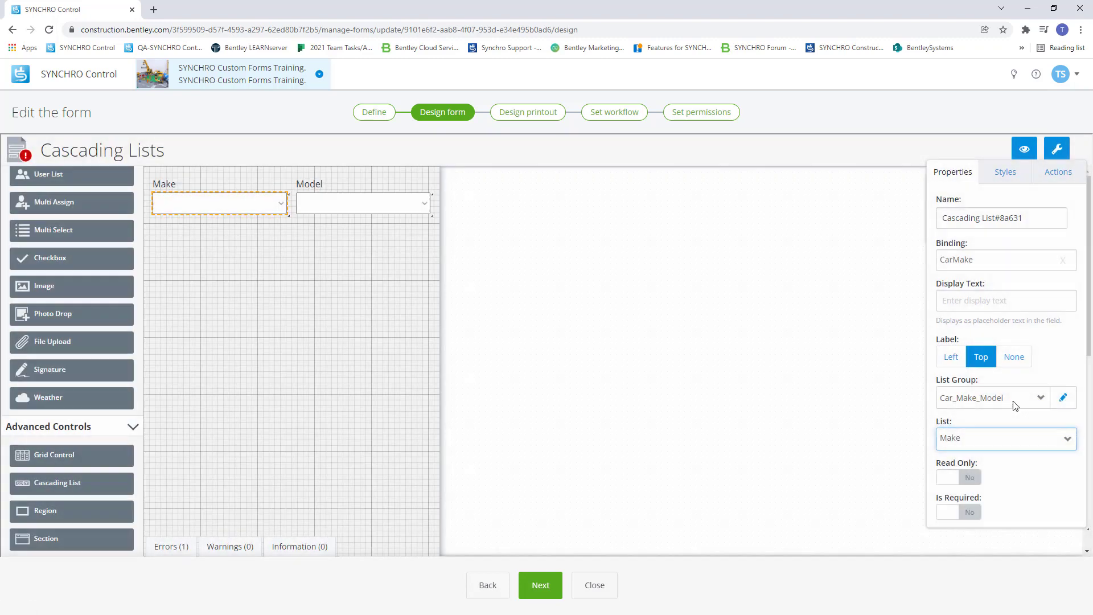
# Step: Assign the Model list of the Car_Make_Model group to the cascading list under the Model label
pyautogui.click(352, 210)
pyautogui.click(352, 211)
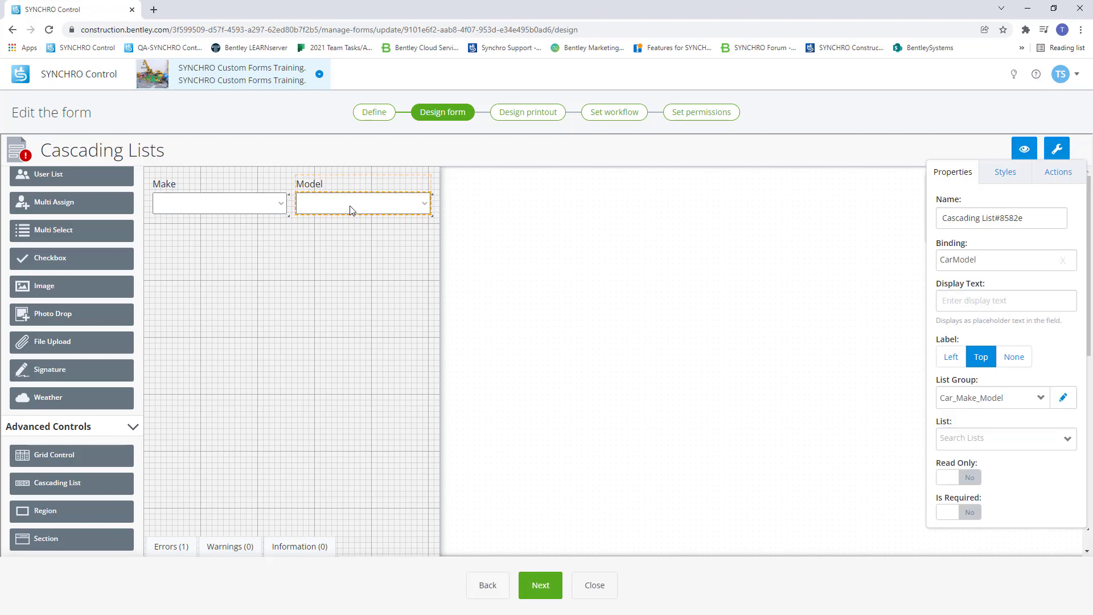
pyautogui.click(1068, 439)
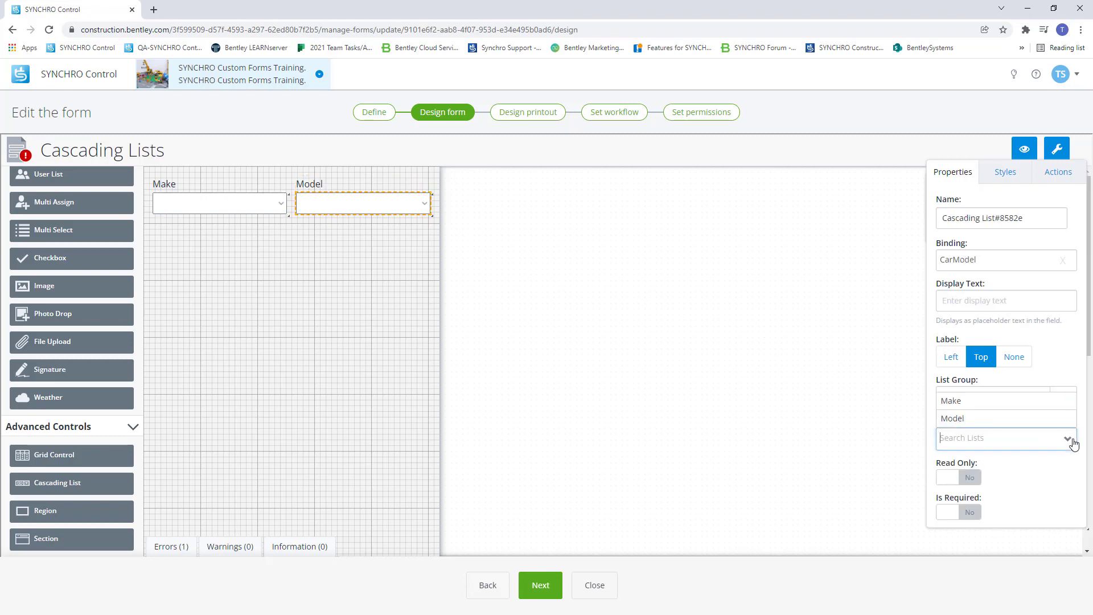
pyautogui.click(1022, 421)
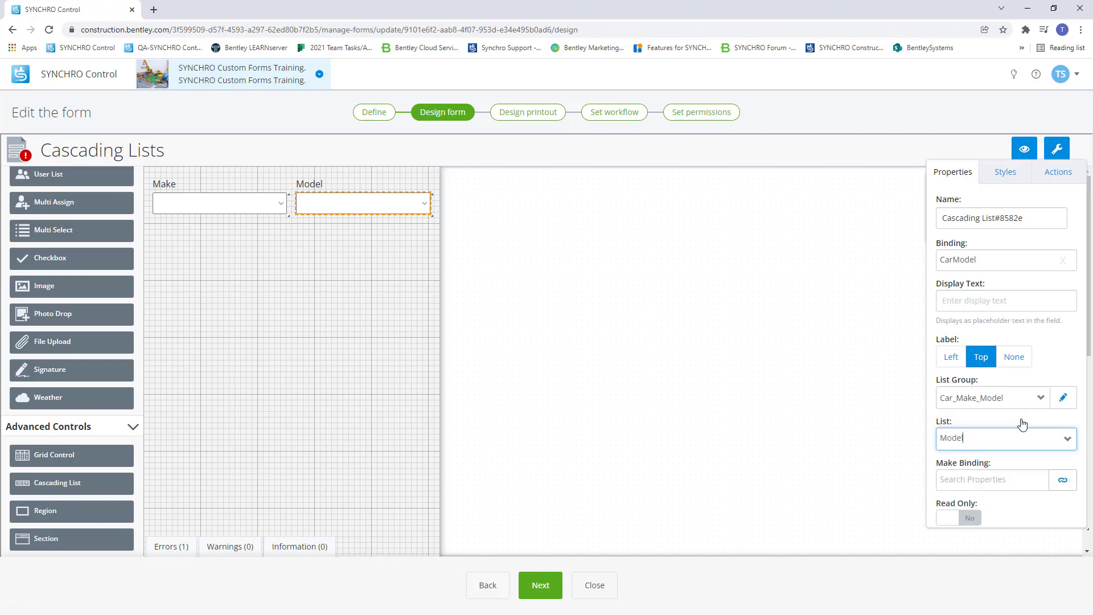
# Step: Set the Make Binding of the Model cascading list to the existing CarMake property
pyautogui.click(1063, 482)
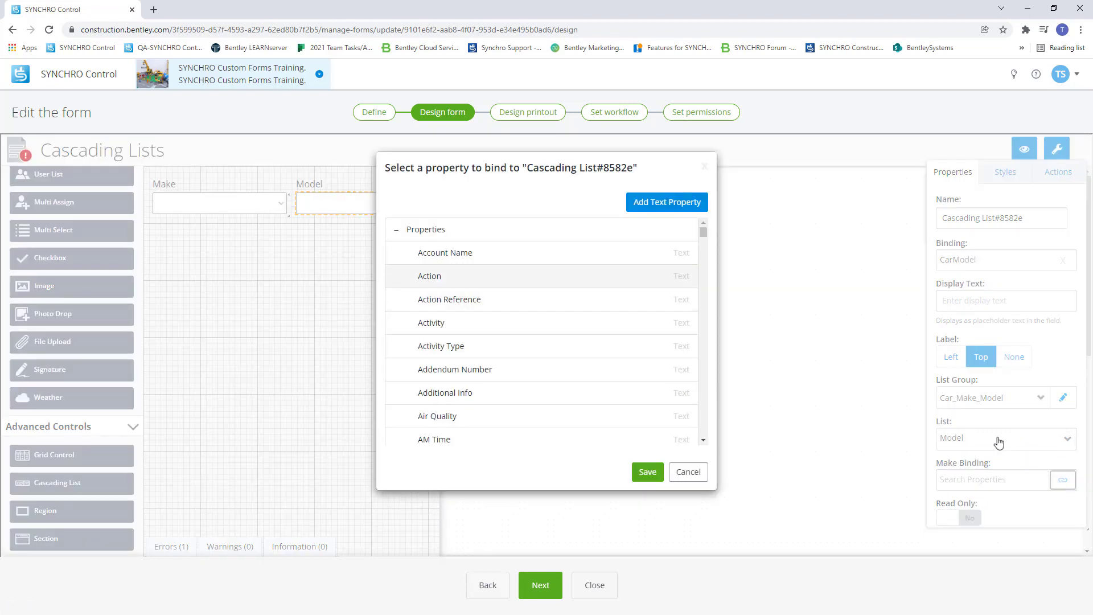
pyautogui.moveTo(704, 232); pyautogui.dragTo(703, 241)
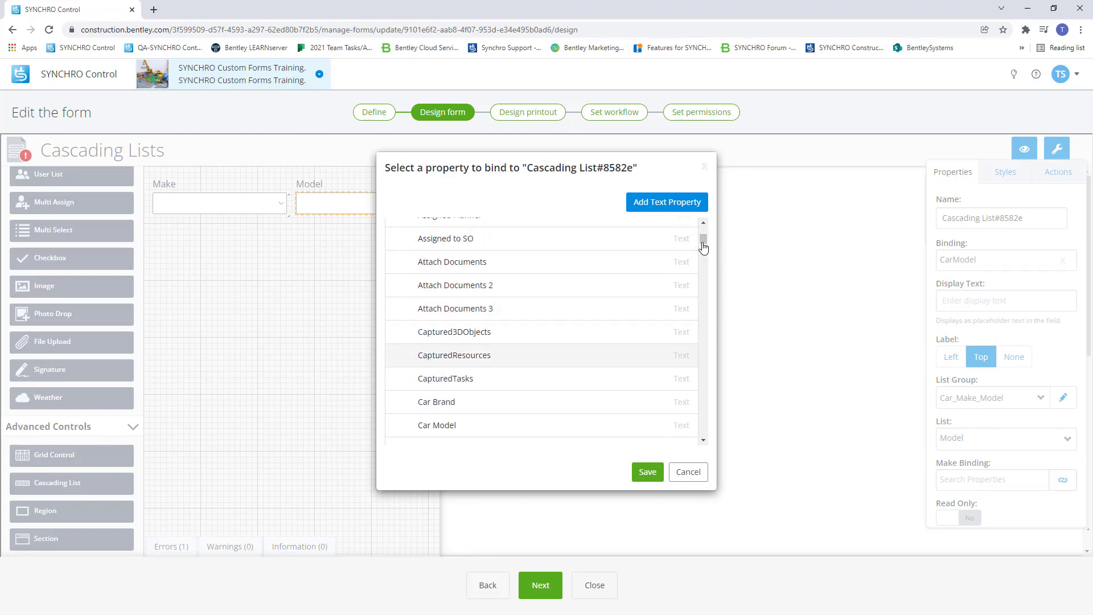
pyautogui.scroll(-1, 649, 310)
pyautogui.click(577, 394)
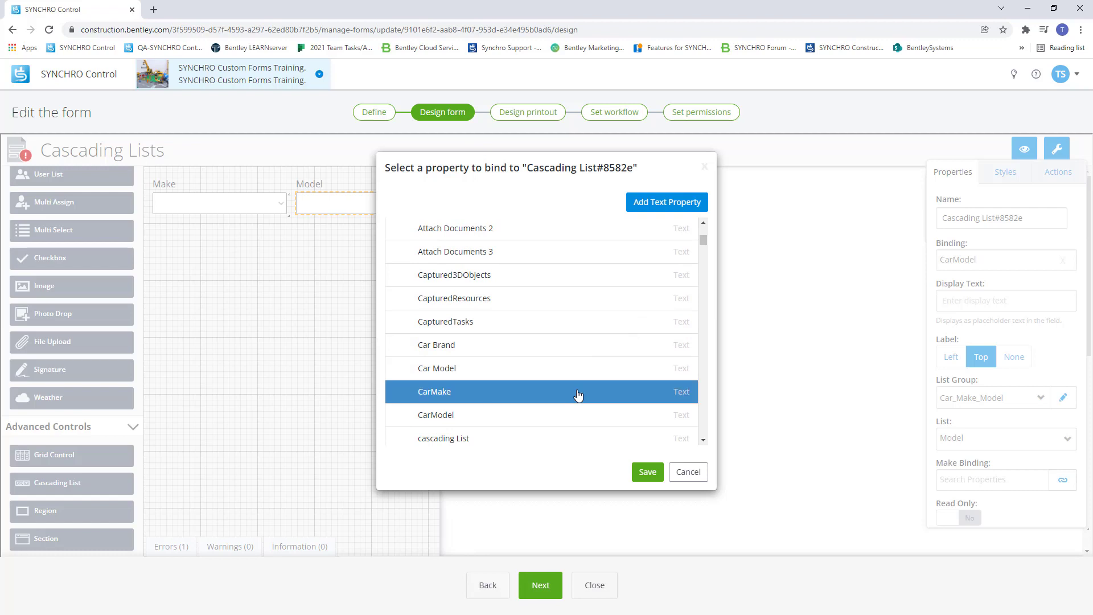
pyautogui.click(647, 472)
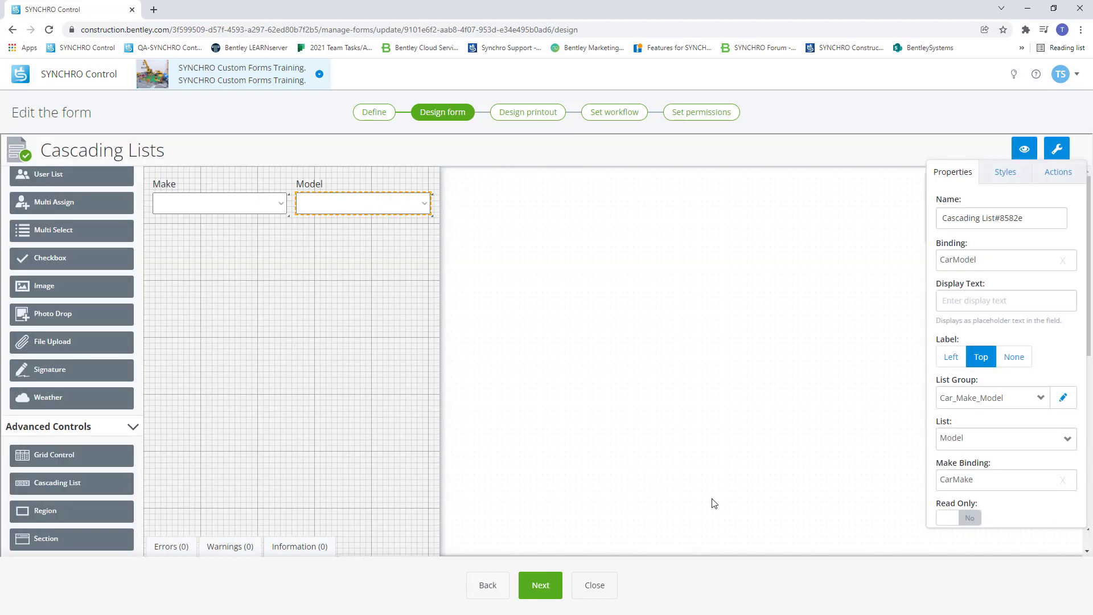
# Step: Preview the form and check which Model options are offered for the makes Vauxhall and Ford
pyautogui.click(1024, 148)
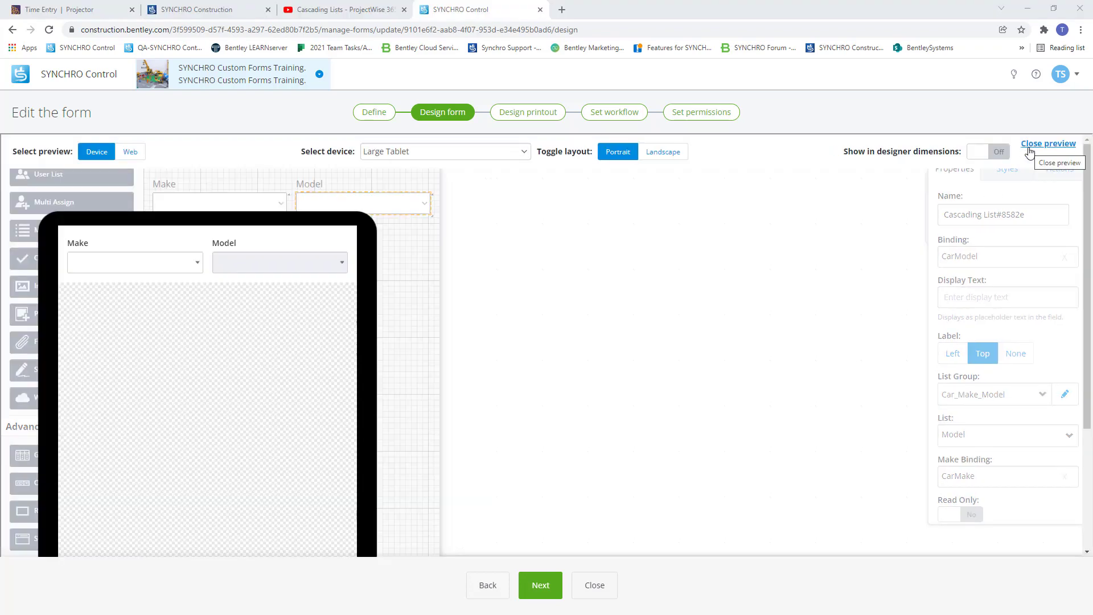
pyautogui.click(194, 271)
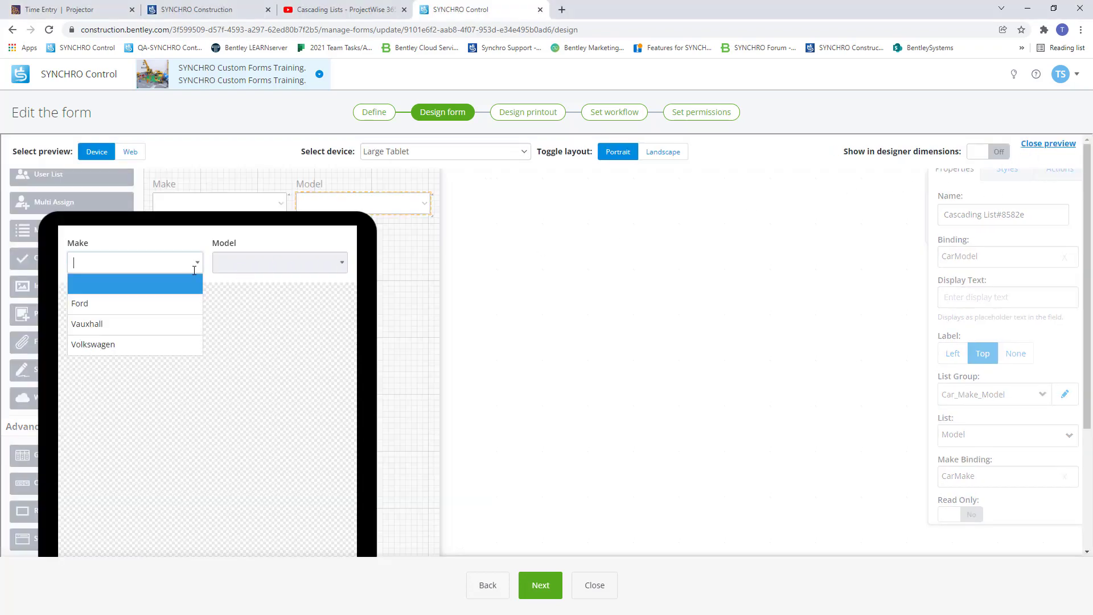
pyautogui.click(175, 324)
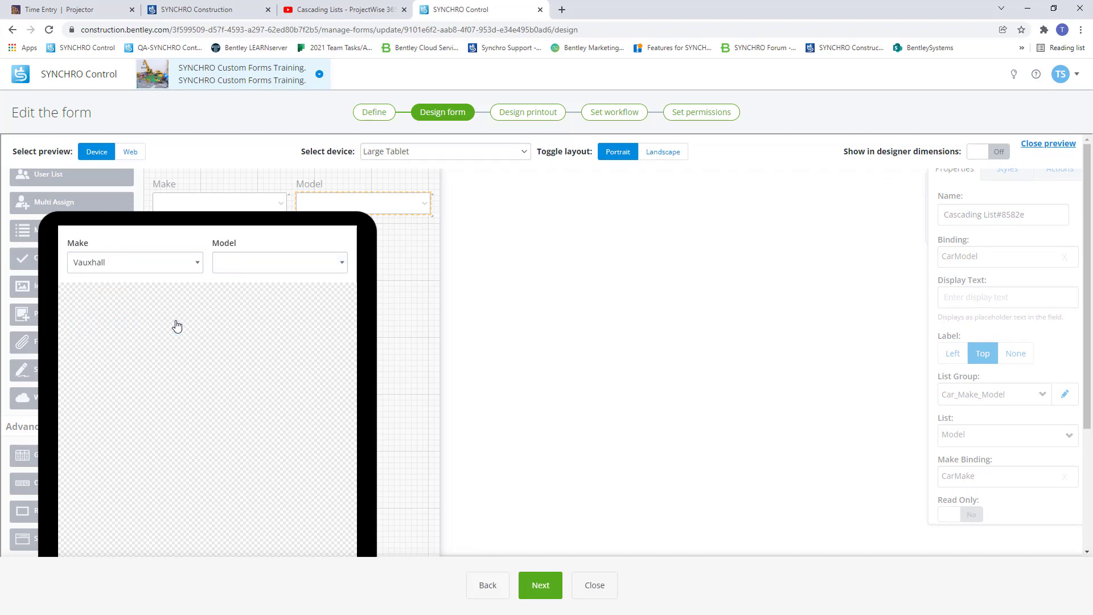
pyautogui.click(340, 265)
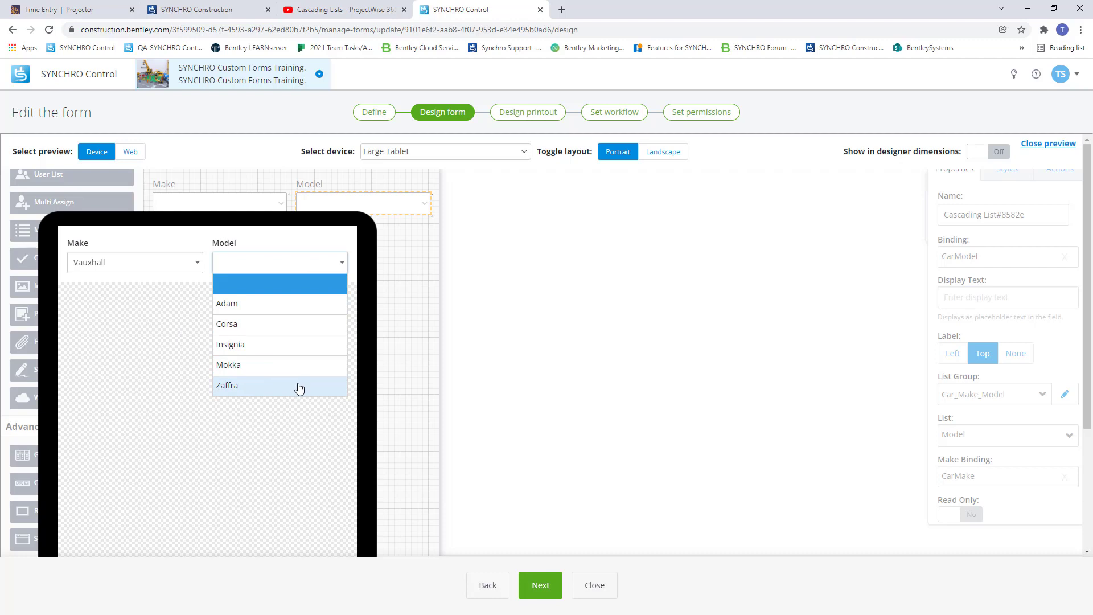
pyautogui.click(195, 263)
pyautogui.click(166, 306)
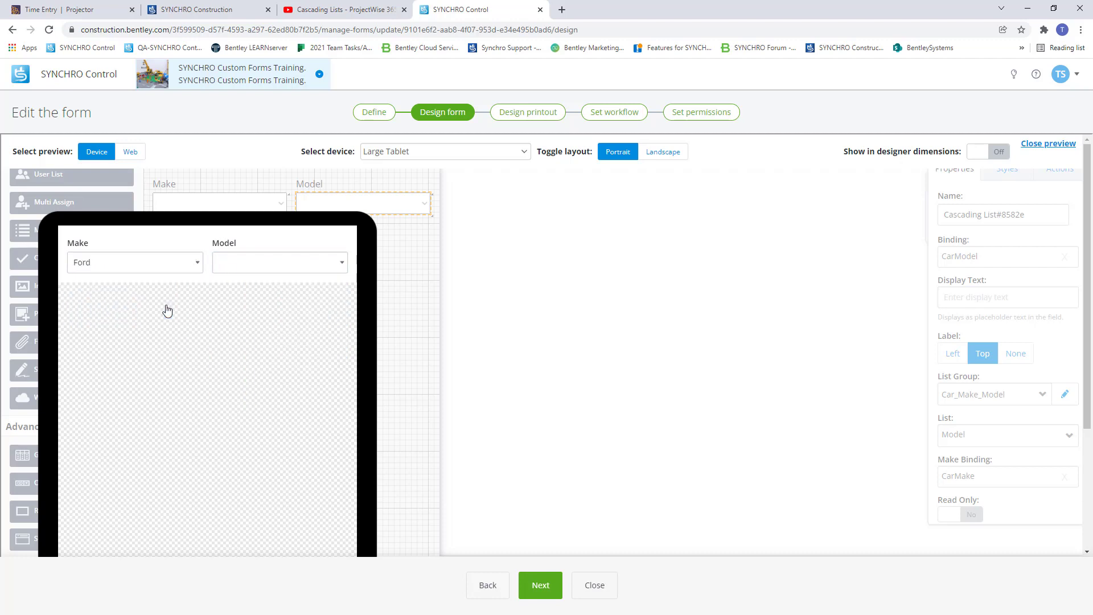
pyautogui.click(342, 265)
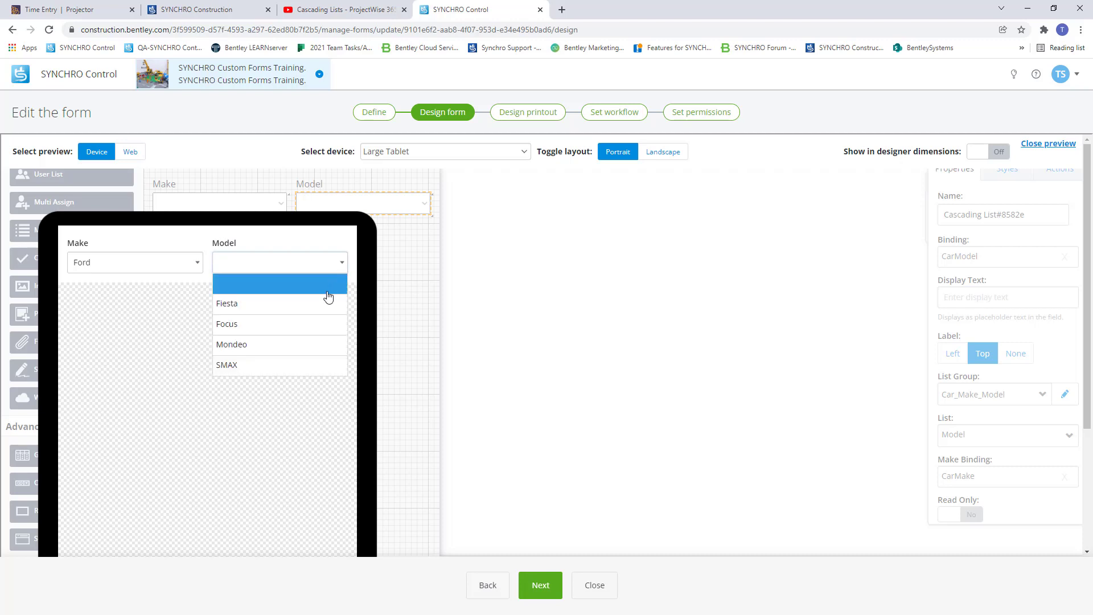